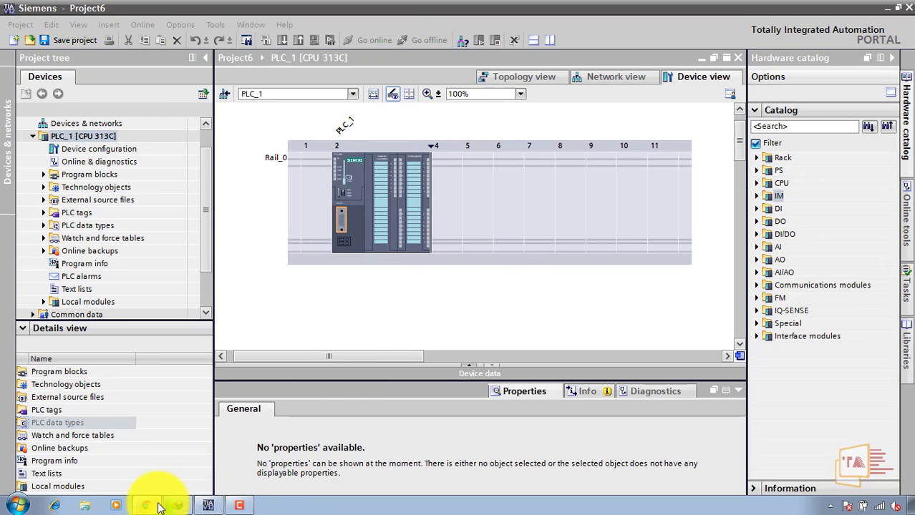
# Switch to the browser, examine the photo of an assembled S7-300 rack, and return to the TIA Portal project
pyautogui.click(158, 507)
pyautogui.click(39, 11)
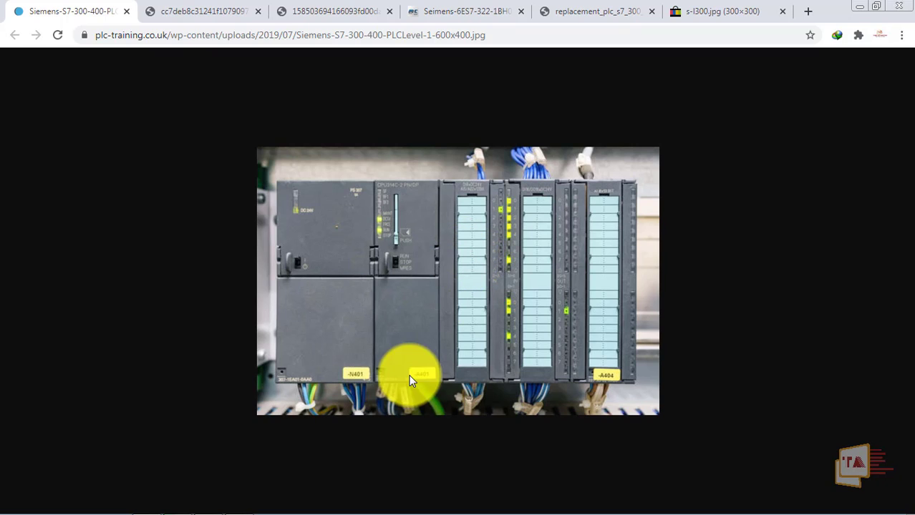
pyautogui.moveTo(352, 513)
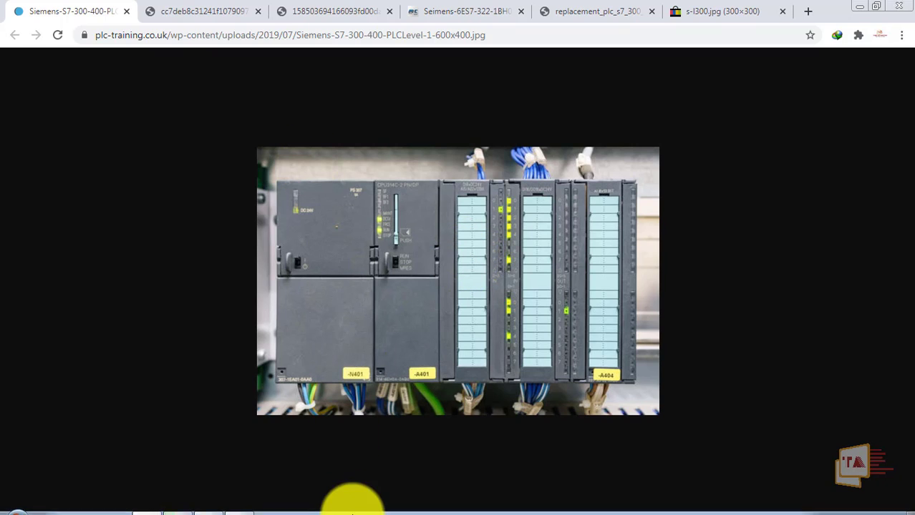
pyautogui.click(208, 505)
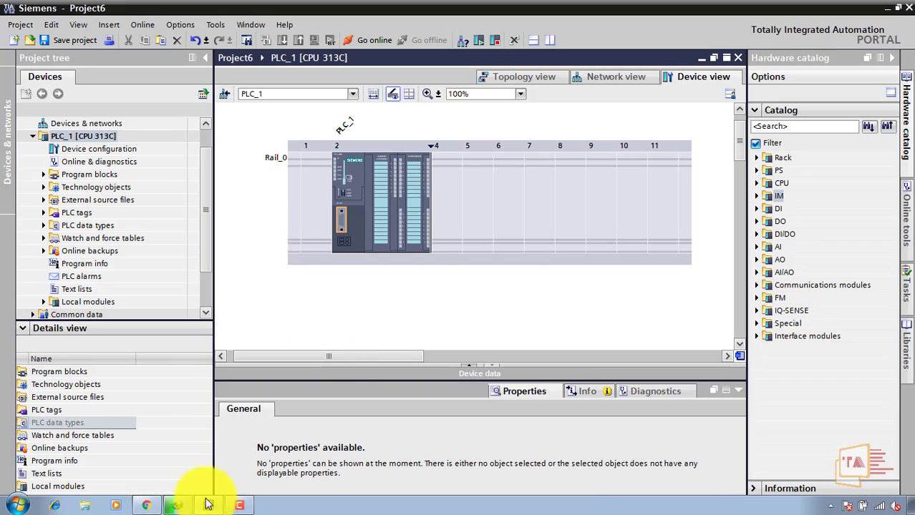
# Examine the CPU 313C on Rail_0, reviewing its properties for the MPI interface, DI24/DO16 and AI5/AO2
pyautogui.click(381, 193)
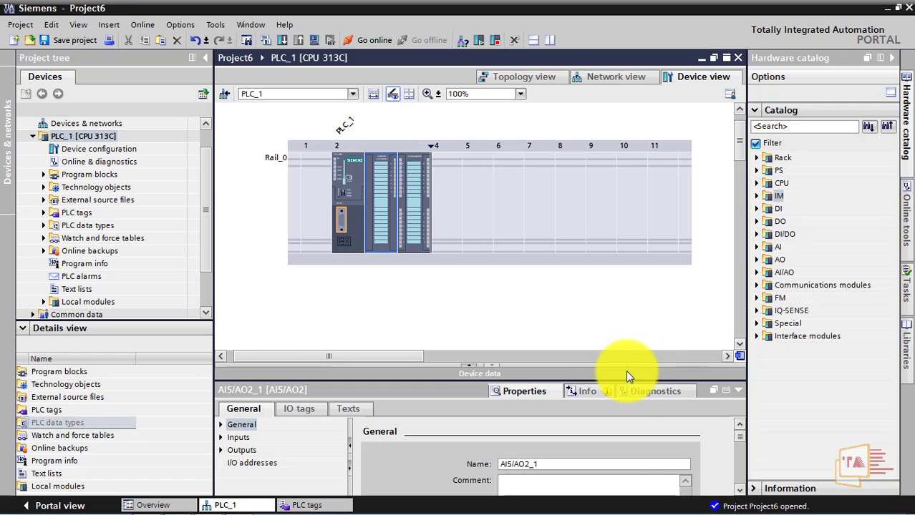
pyautogui.moveTo(623, 380); pyautogui.dragTo(629, 417)
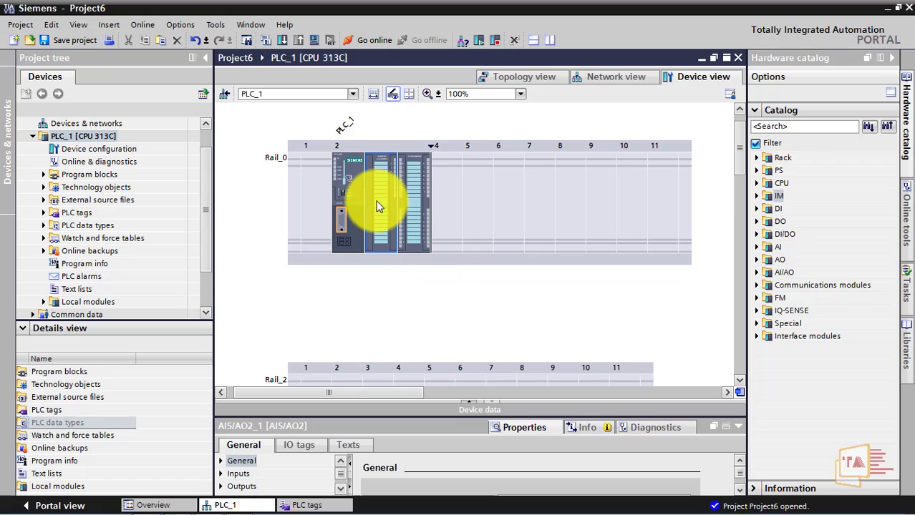
pyautogui.click(360, 186)
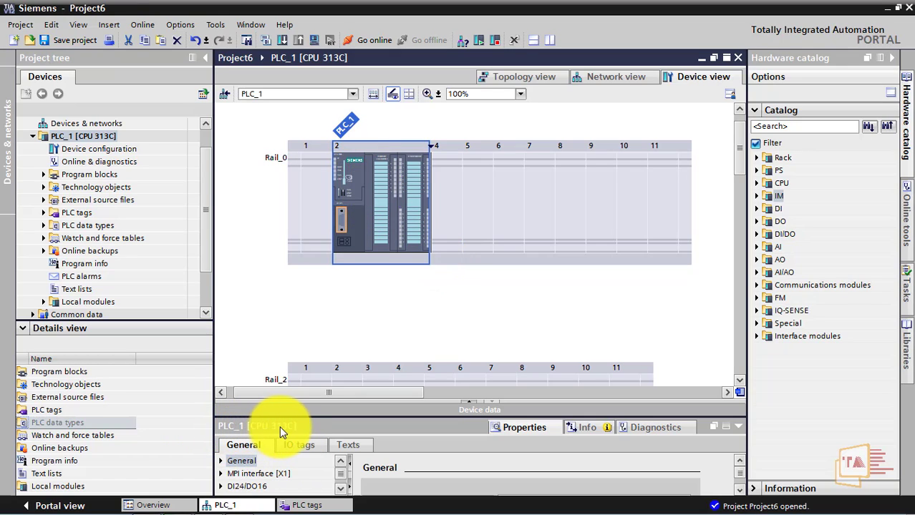
pyautogui.click(270, 475)
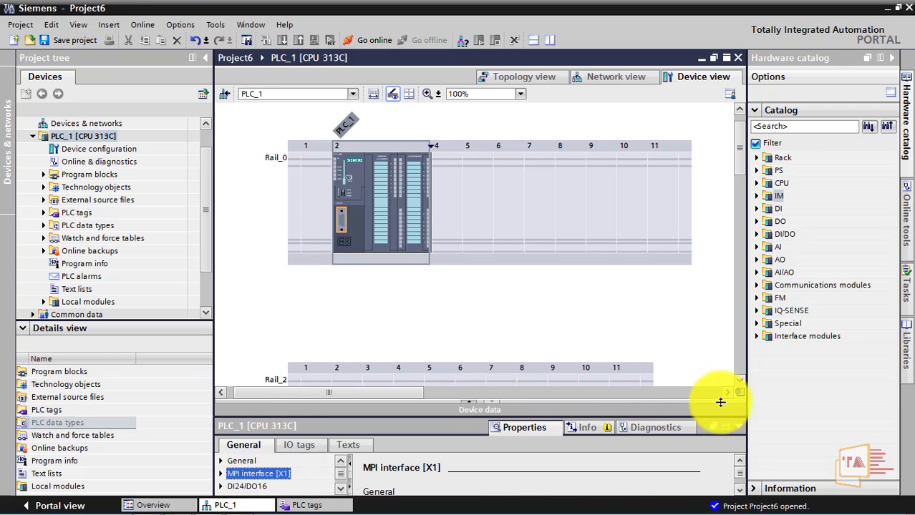
pyautogui.scroll(-3, 740, 492)
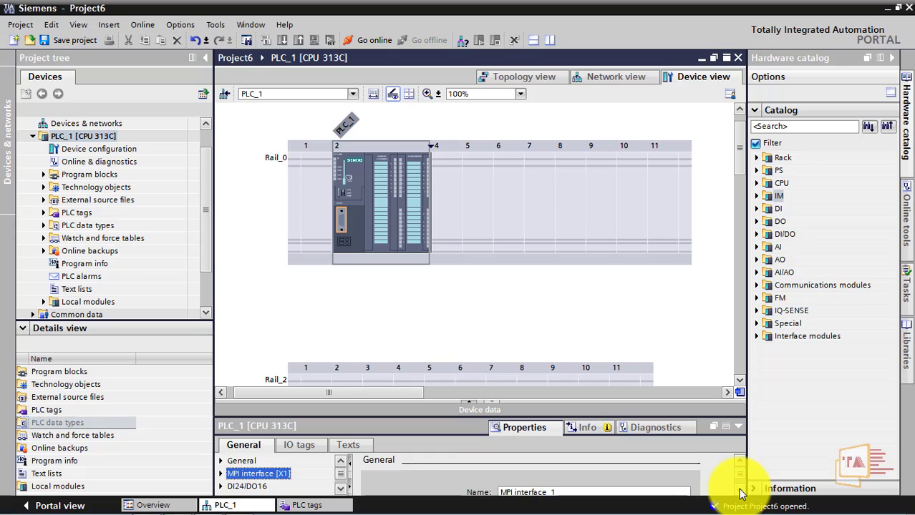
pyautogui.scroll(3, 736, 468)
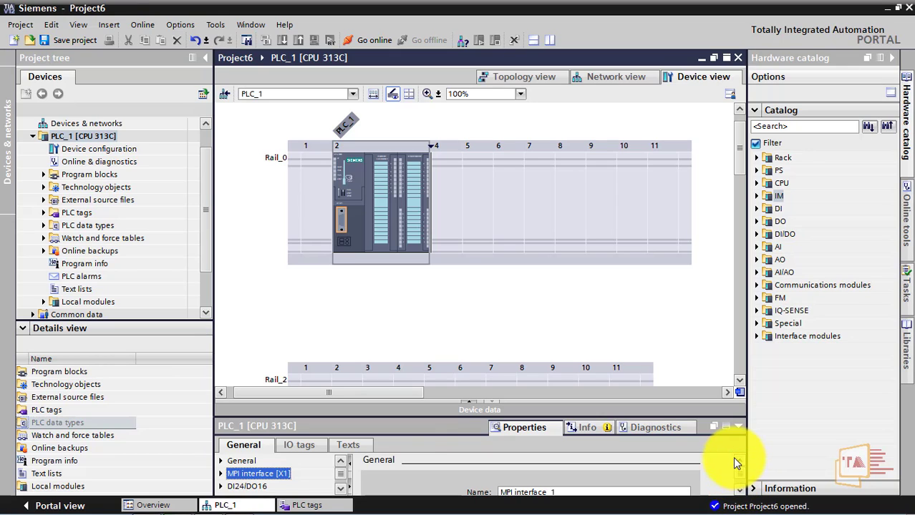
pyautogui.click(247, 486)
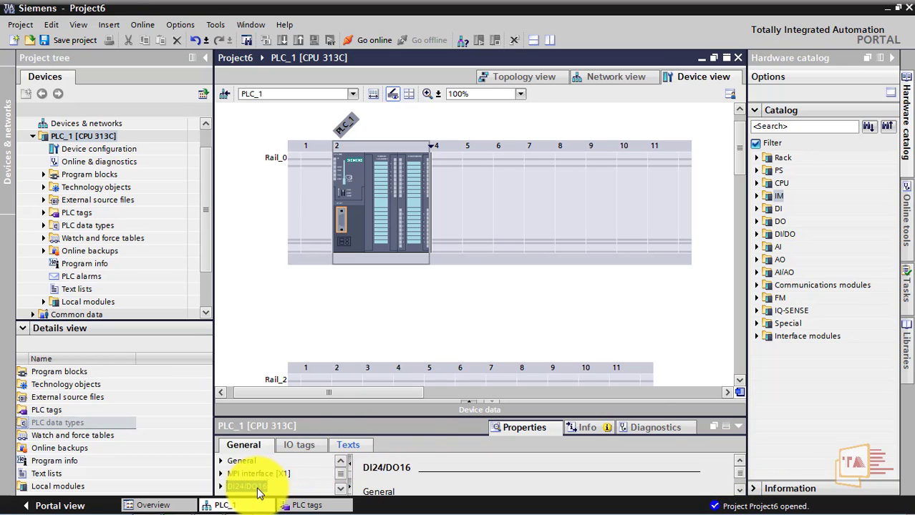
pyautogui.scroll(-1, 317, 478)
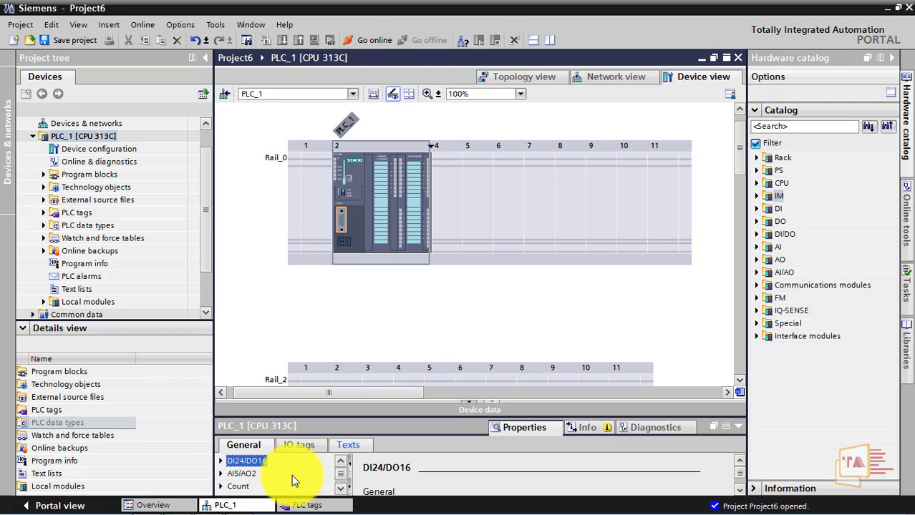
pyautogui.click(252, 474)
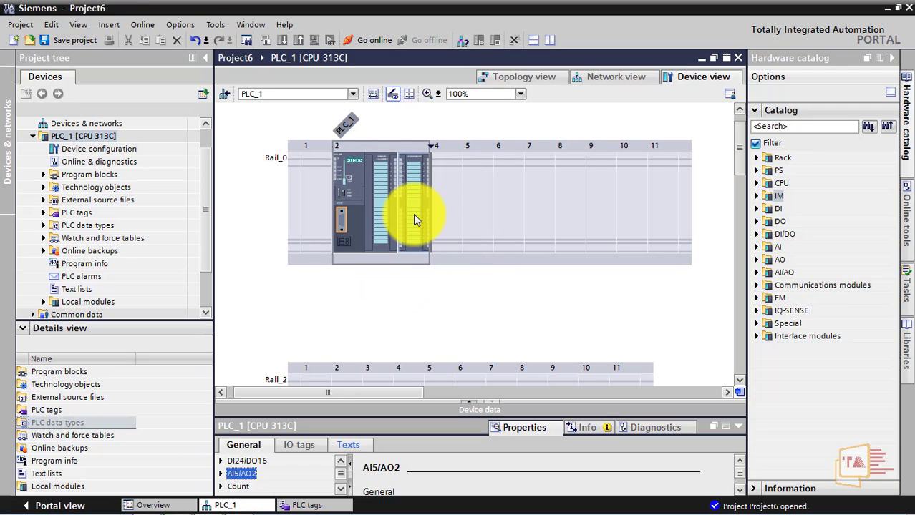
# Insert the PS 307 2A power supply 6ES7 307-1BA00-0AA0 into slot 1 of Rail_0
pyautogui.click(318, 179)
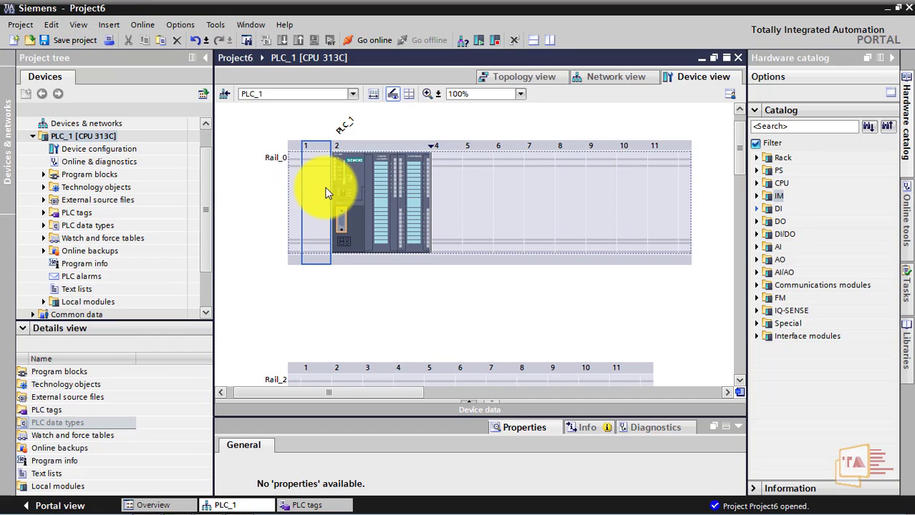
pyautogui.click(756, 172)
pyautogui.click(767, 184)
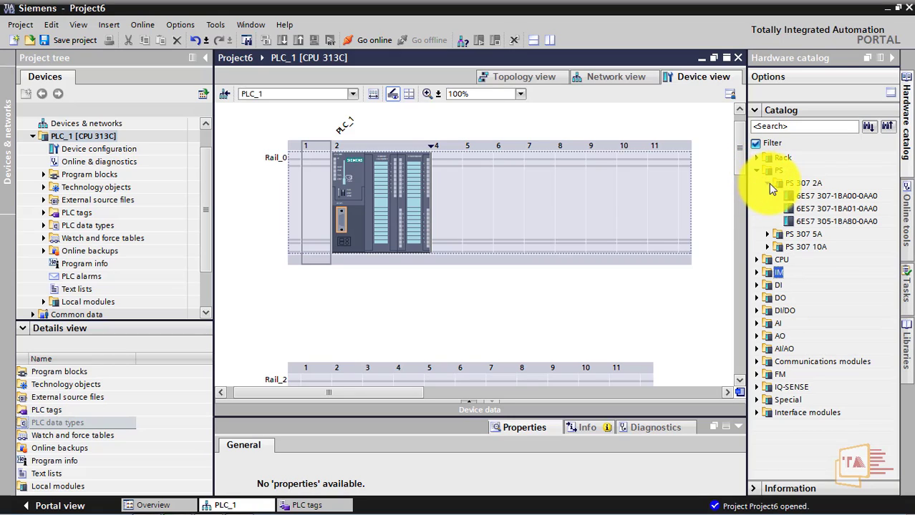
pyautogui.click(813, 199)
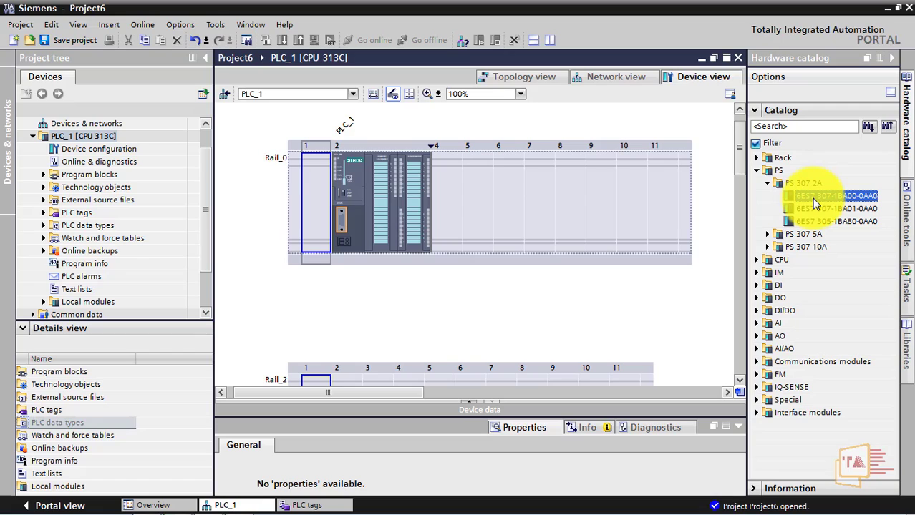
pyautogui.moveTo(812, 198); pyautogui.dragTo(541, 220)
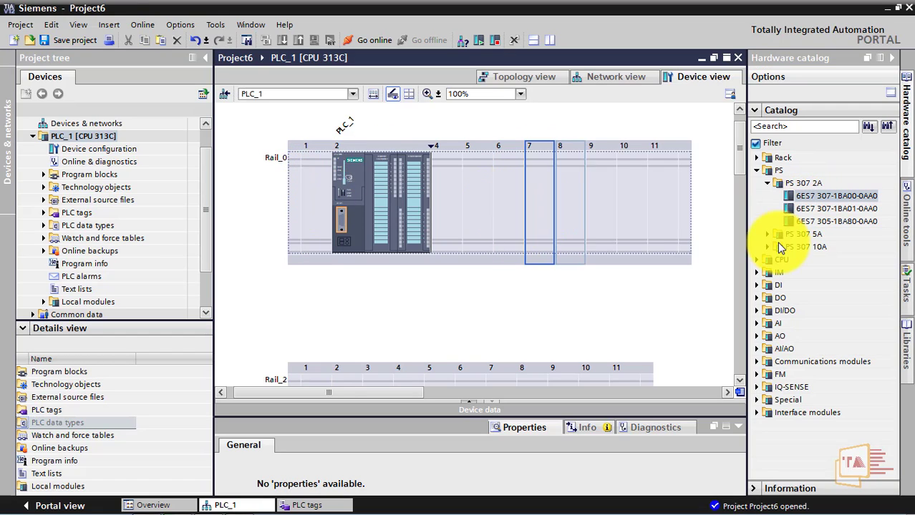
pyautogui.click(597, 182)
pyautogui.moveTo(833, 197); pyautogui.dragTo(316, 210)
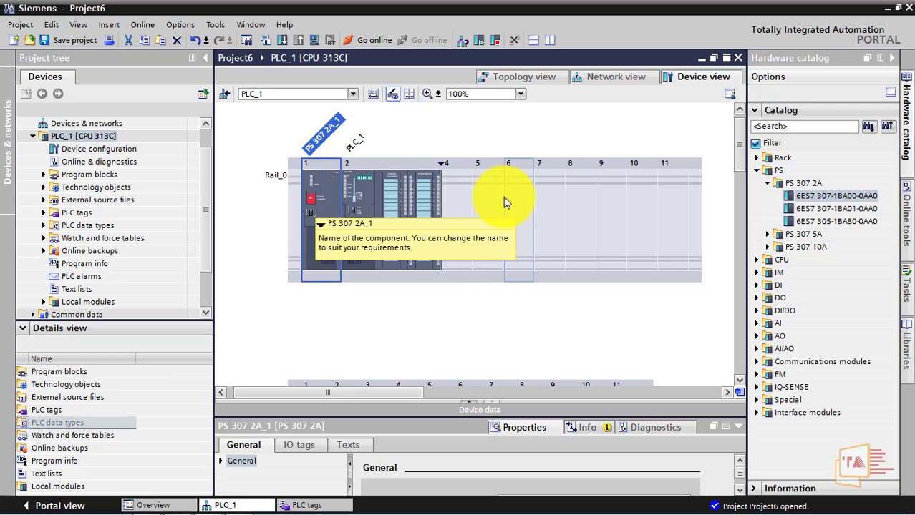
# Expand the hidden slot 3 on Rail_0 and select it
pyautogui.moveTo(774, 213); pyautogui.dragTo(478, 191)
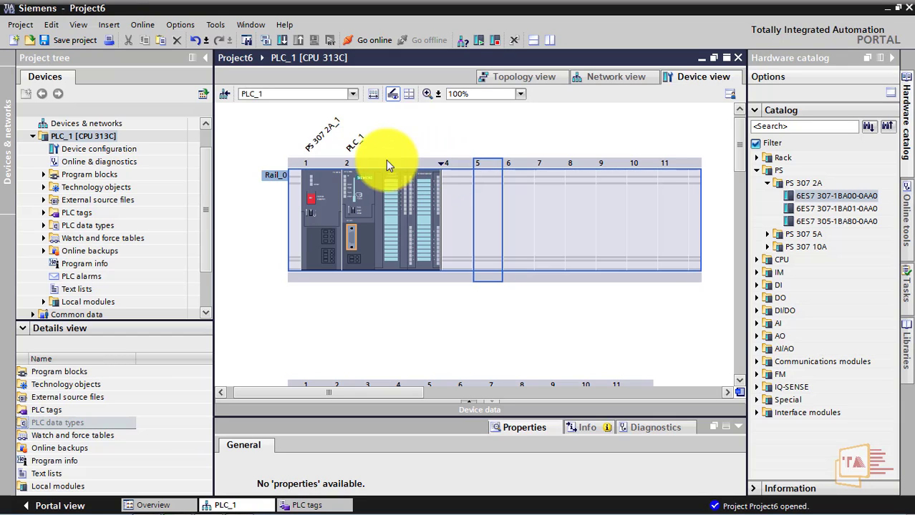
pyautogui.click(440, 167)
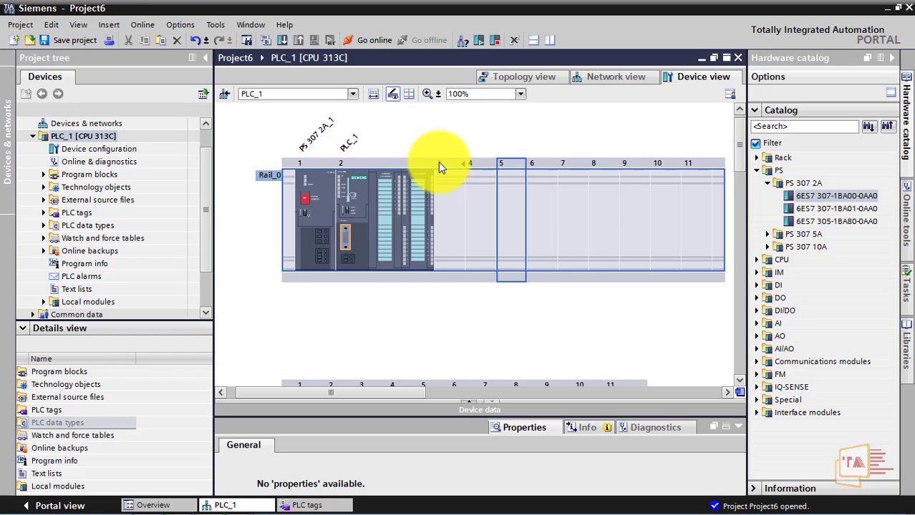
pyautogui.click(448, 169)
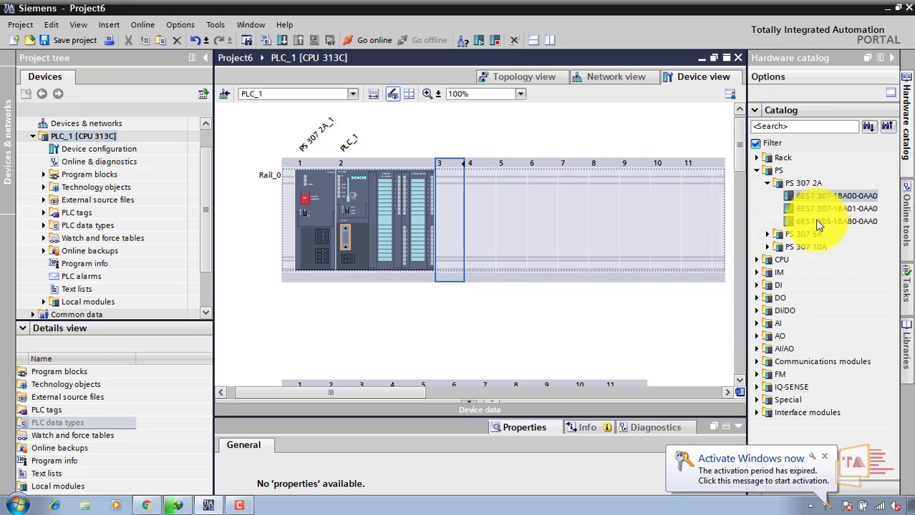
# Try to place the DI16 x 24VDC input module 6ES7 321-1BH02-0AA0 in slot 3 of Rail_0
pyautogui.click(756, 272)
pyautogui.click(758, 323)
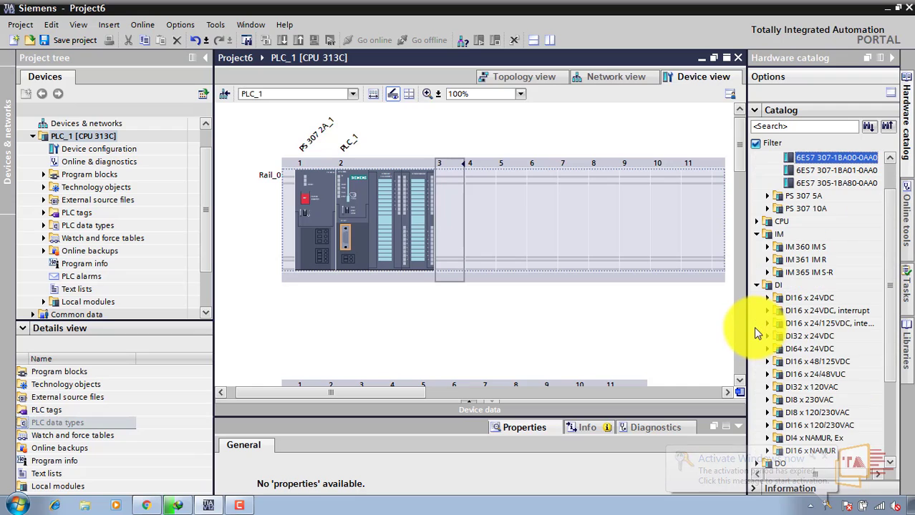
pyautogui.scroll(-1, 773, 286)
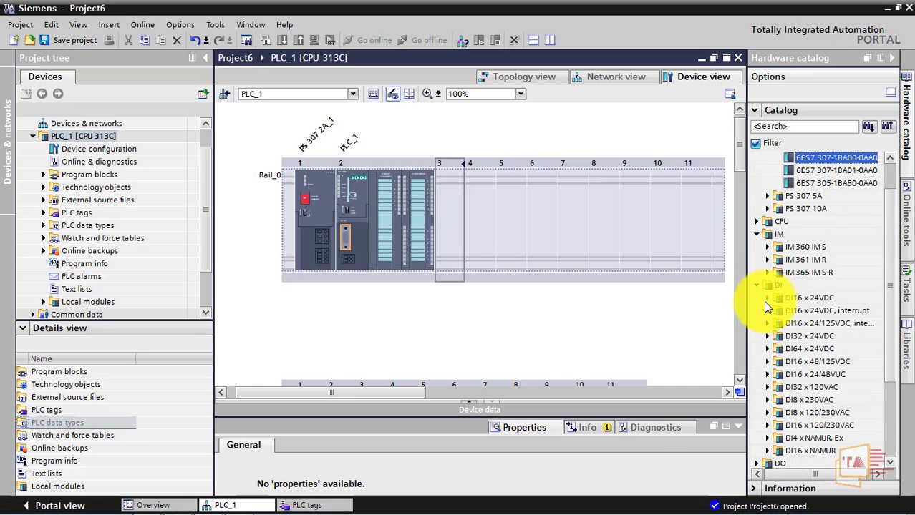
pyautogui.click(765, 298)
pyautogui.moveTo(808, 311); pyautogui.dragTo(458, 228)
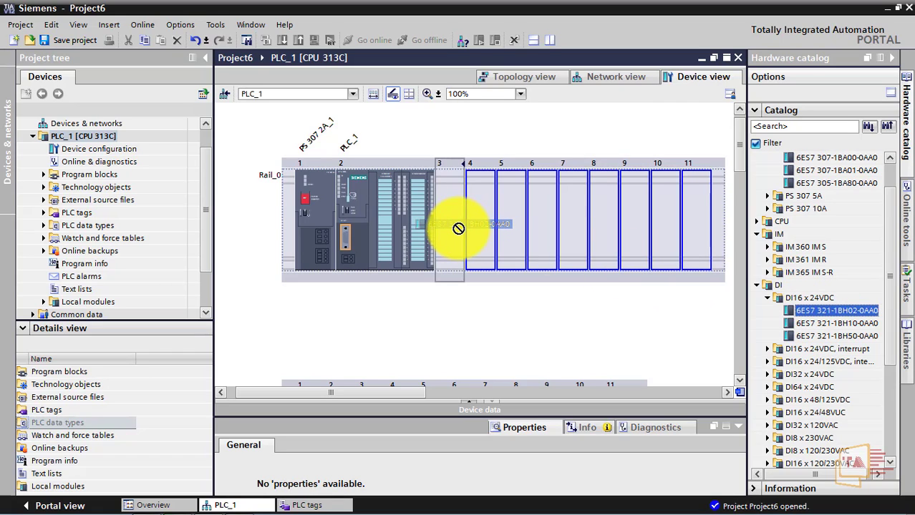
pyautogui.moveTo(458, 228); pyautogui.dragTo(458, 229)
pyautogui.moveTo(458, 228); pyautogui.dragTo(456, 163)
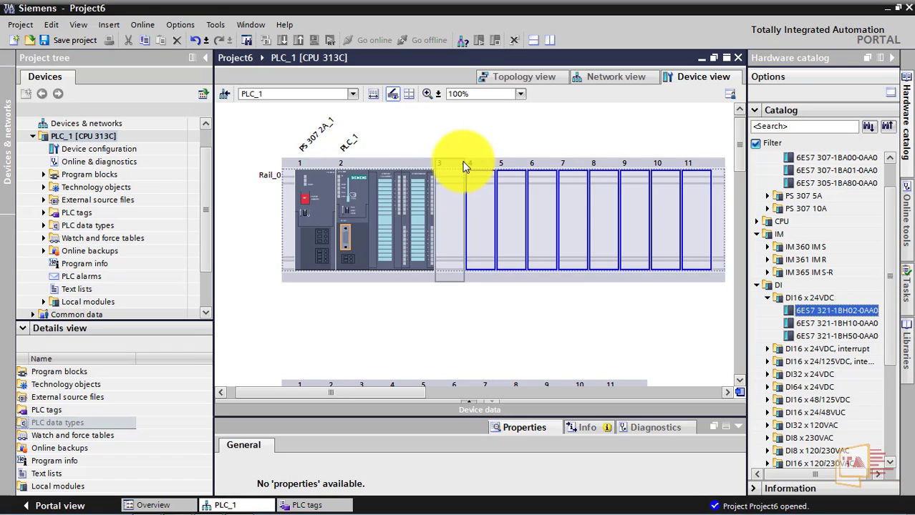
# Collapse slot 3 and insert the DI16 x 24VDC module 6ES7 321-1BH10-0AA0 into slot 4 of Rail_0
pyautogui.click(464, 171)
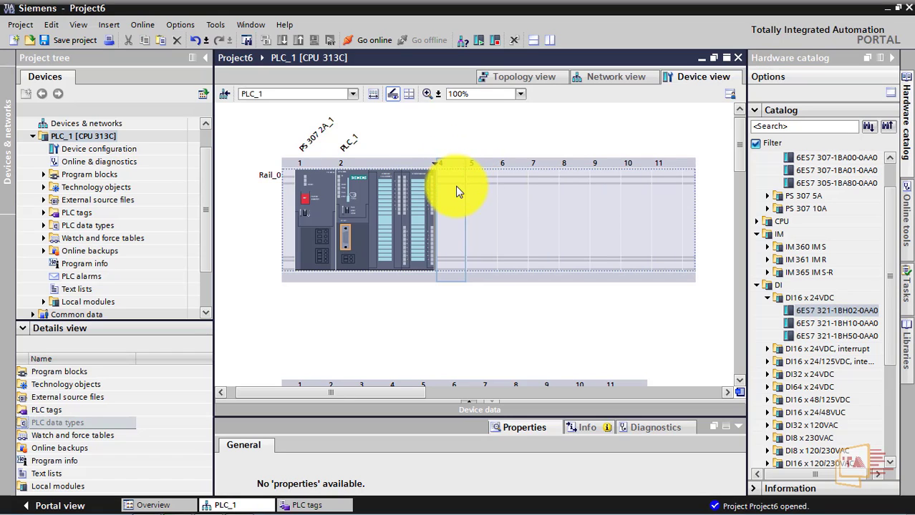
pyautogui.click(460, 177)
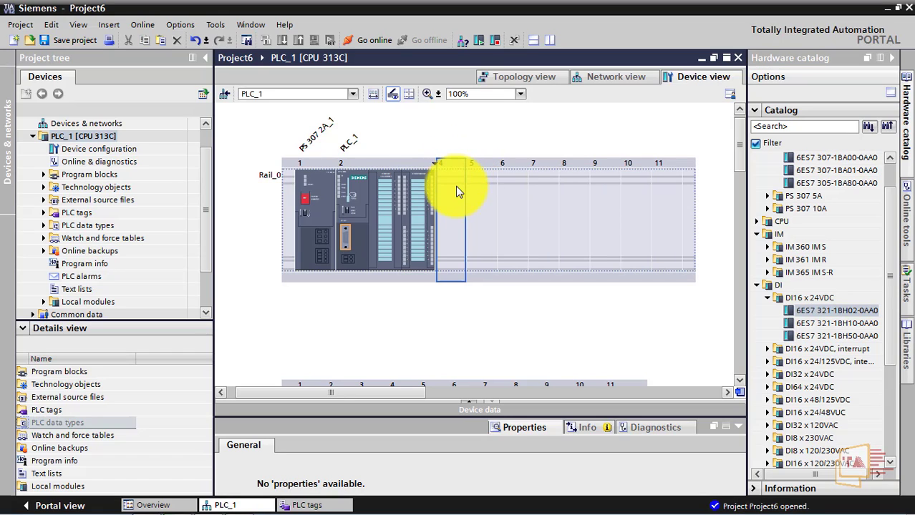
pyautogui.click(810, 319)
pyautogui.click(821, 325)
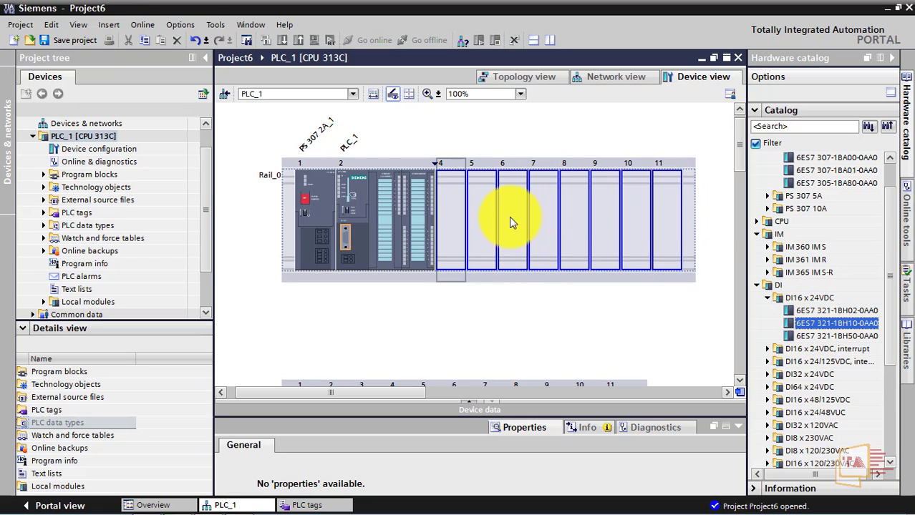
pyautogui.moveTo(815, 323); pyautogui.dragTo(456, 228)
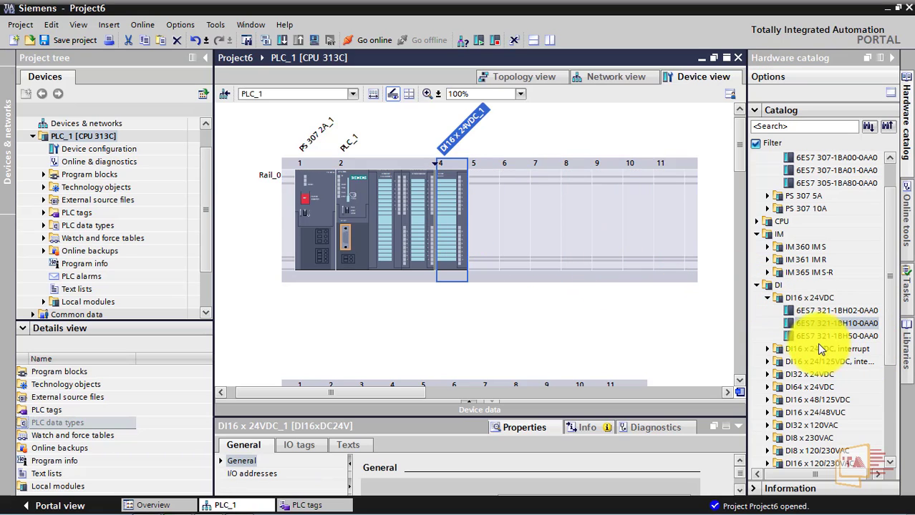
# Insert the DI16 x 24VDC module 6ES7 321-1BH50-0AA0 into slot 11 of Rail_0 and move it to slot 5
pyautogui.moveTo(817, 335); pyautogui.dragTo(670, 203)
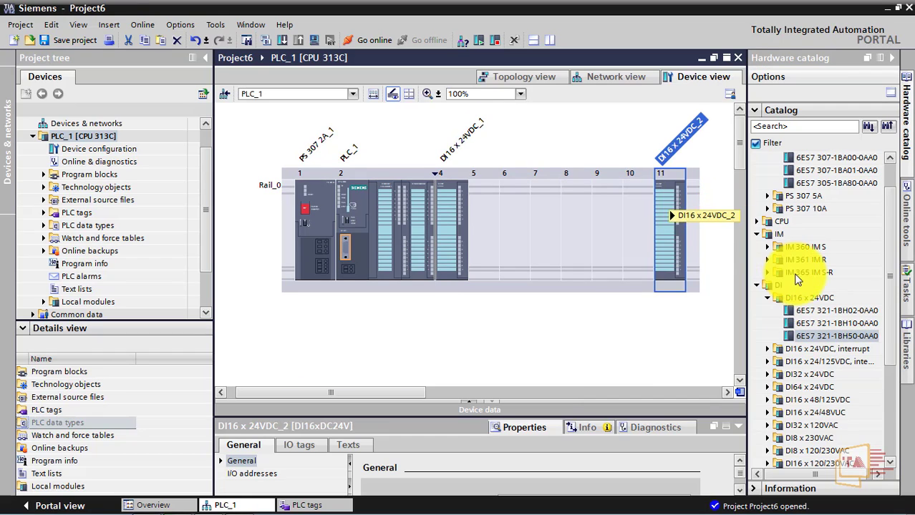
pyautogui.moveTo(673, 209)
pyautogui.mouseDown()
pyautogui.moveTo(558, 219)
pyautogui.moveTo(664, 220)
pyautogui.mouseUp()
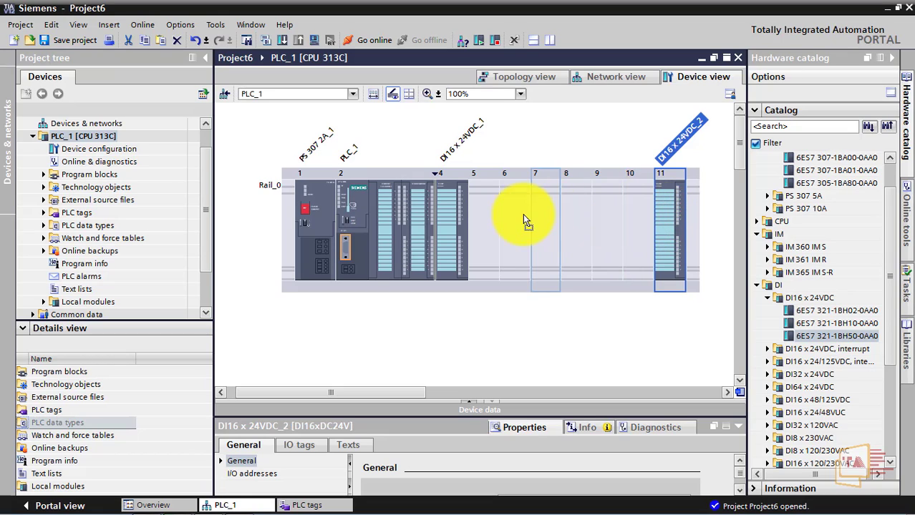
pyautogui.moveTo(494, 222); pyautogui.dragTo(487, 222)
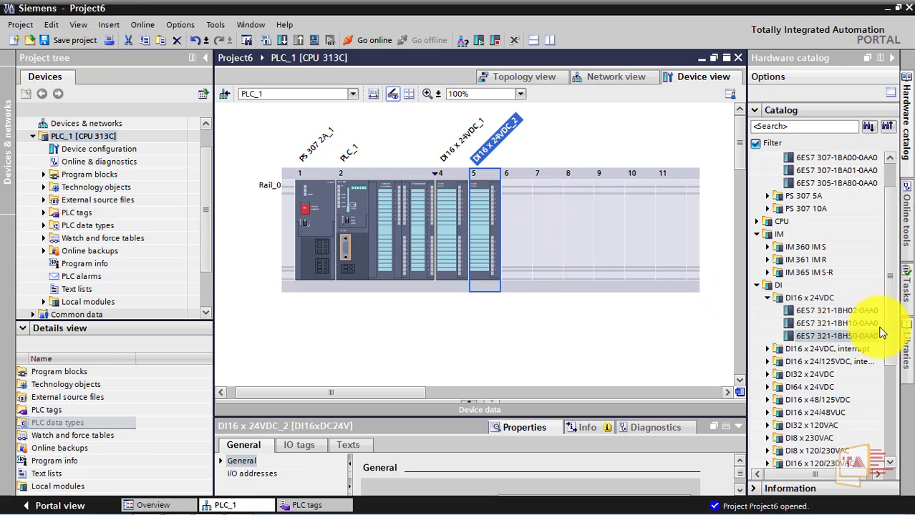
# Check the order number on the digital output module's photo in the browser and return to the TIA Portal device view
pyautogui.scroll(-2, 894, 365)
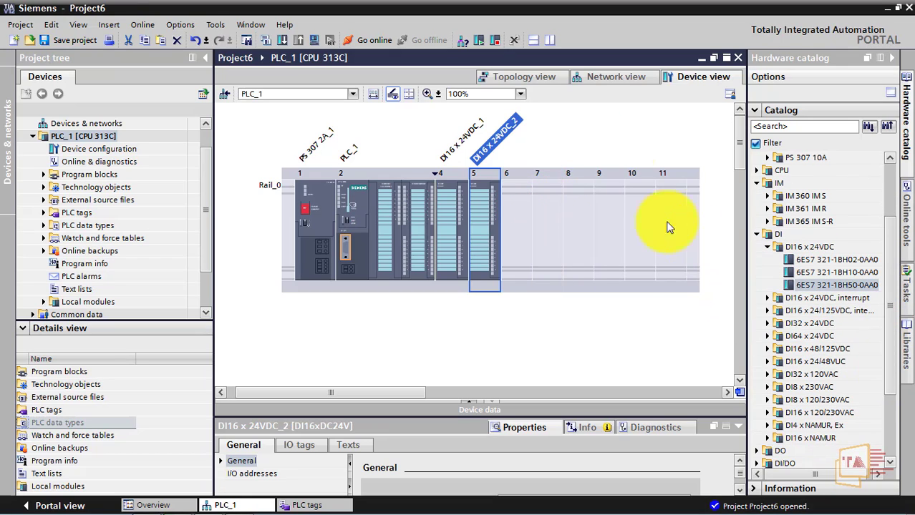
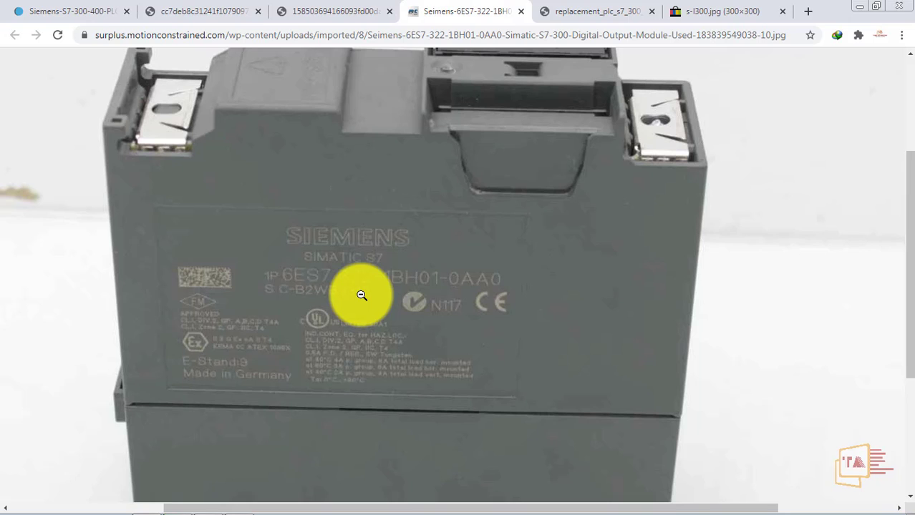
pyautogui.moveTo(287, 505)
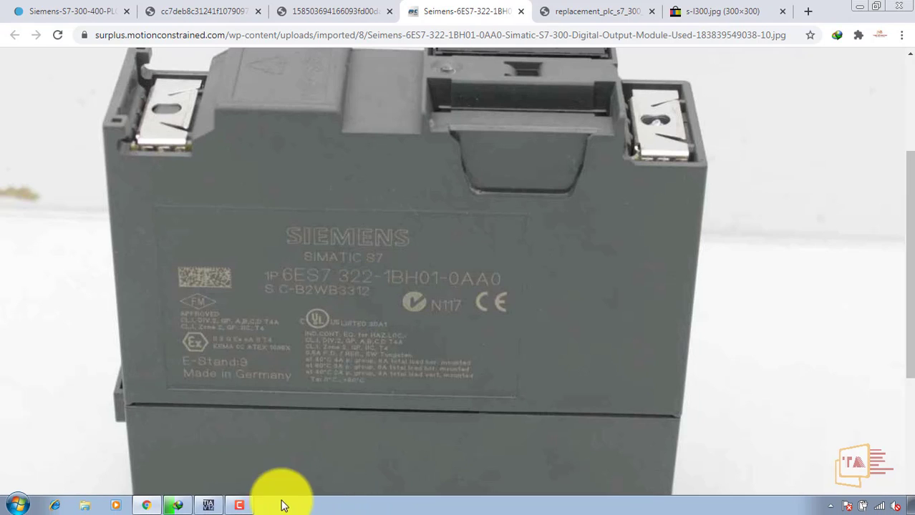
pyautogui.click(205, 506)
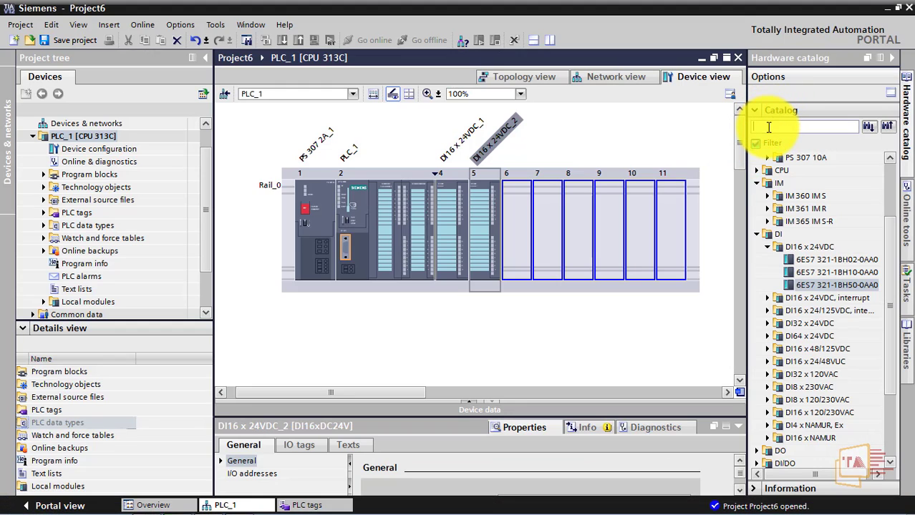
# Search the hardware catalog for 6es7 322-1bh01, checking the order number on the browser photo, and select 6ES7 322-1BH01-0AA0
pyautogui.click(768, 127)
pyautogui.write('6es7')
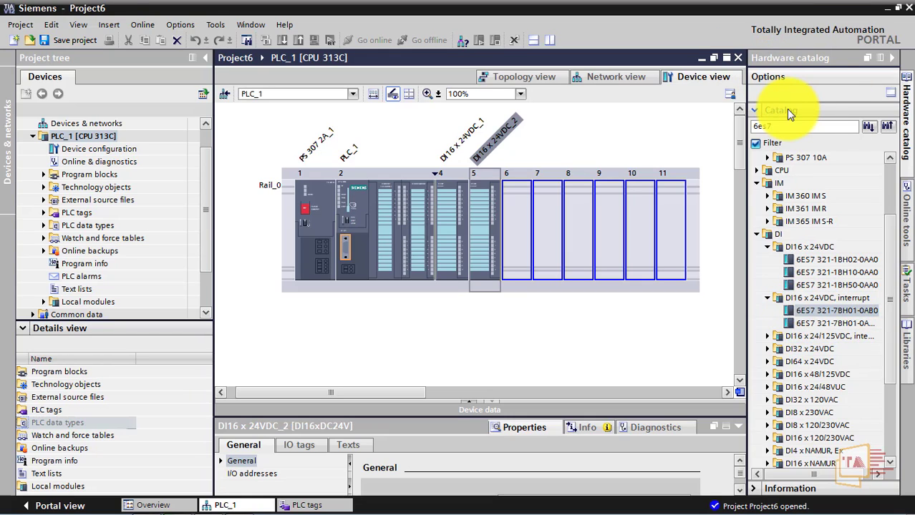
pyautogui.write('322')
pyautogui.press('Return')
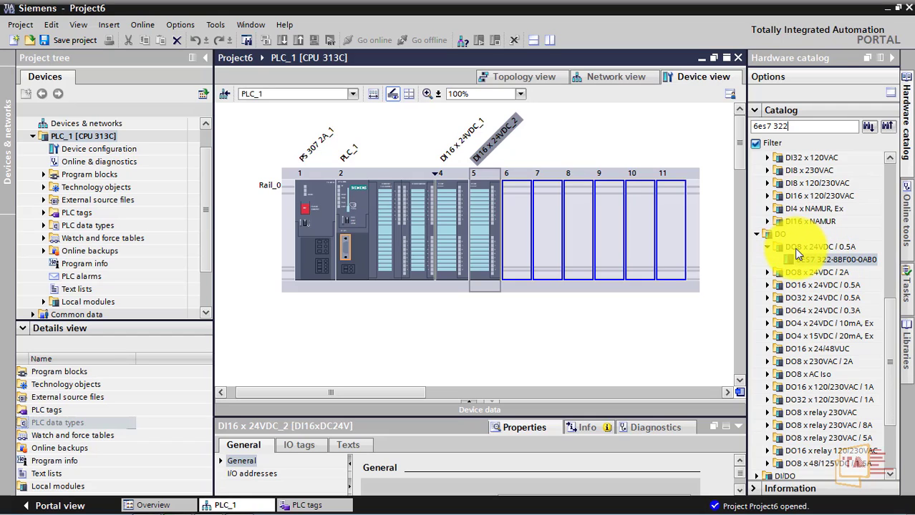
pyautogui.write('-')
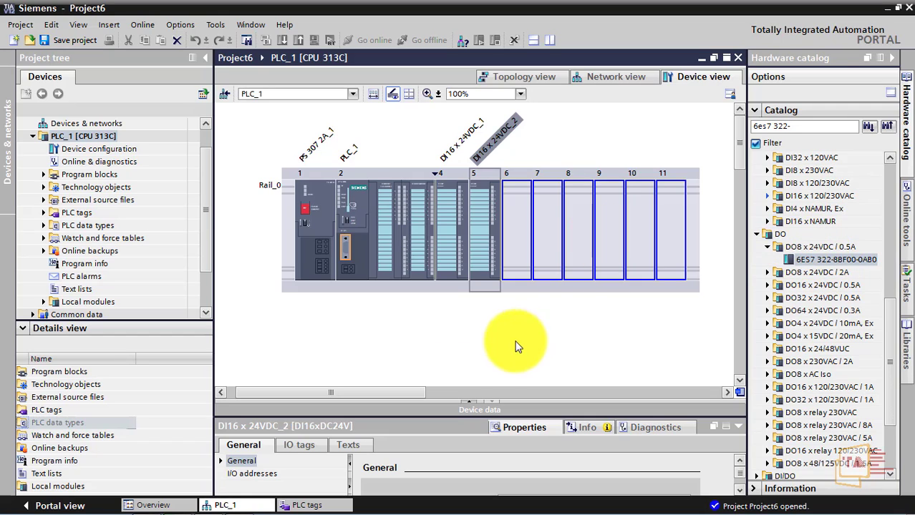
pyautogui.click(149, 505)
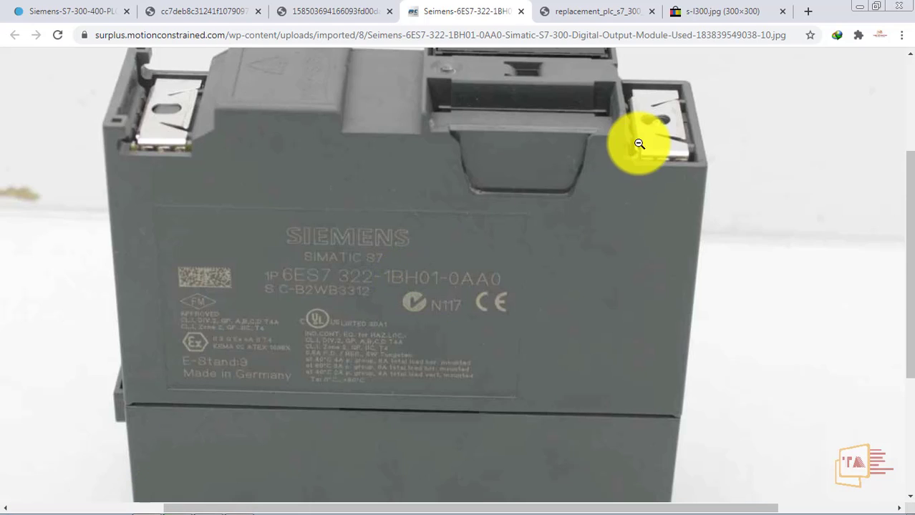
pyautogui.click(208, 505)
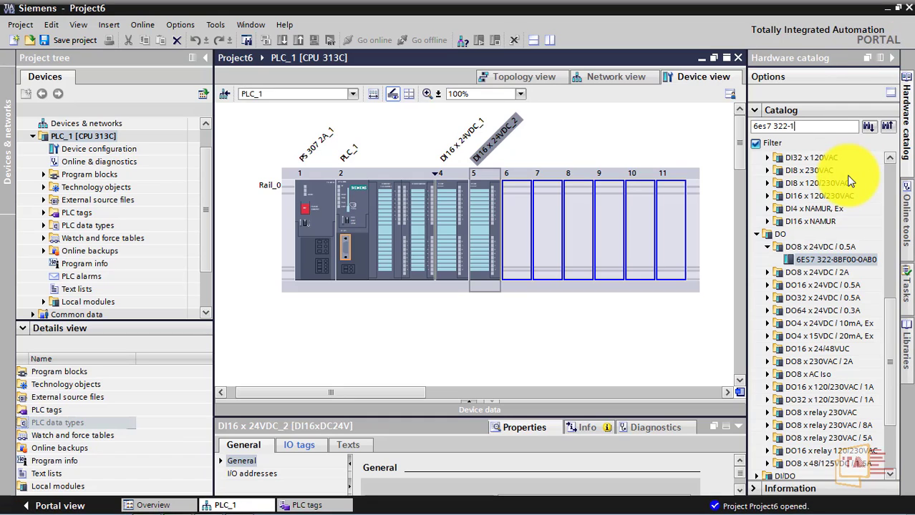
pyautogui.press('Return')
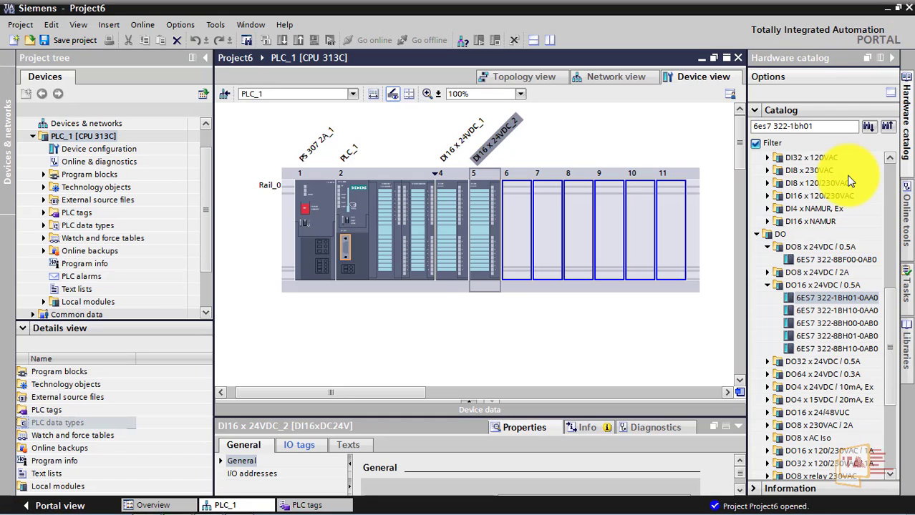
pyautogui.click(858, 301)
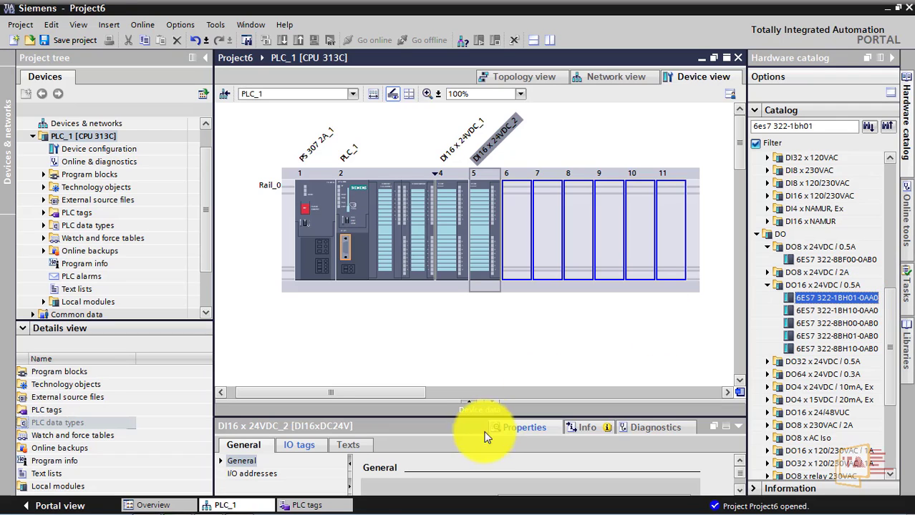
# Recheck the order number on the browser photo and insert the DO16 x 24VDC / 0.5A module 6ES7 322-1BH01-0AA0 into slot 6 of Rail_0
pyautogui.click(211, 506)
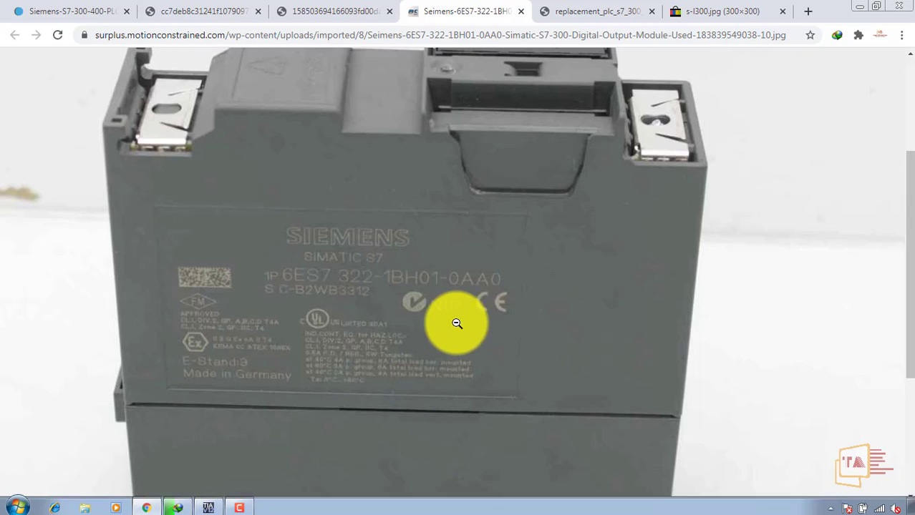
pyautogui.click(478, 315)
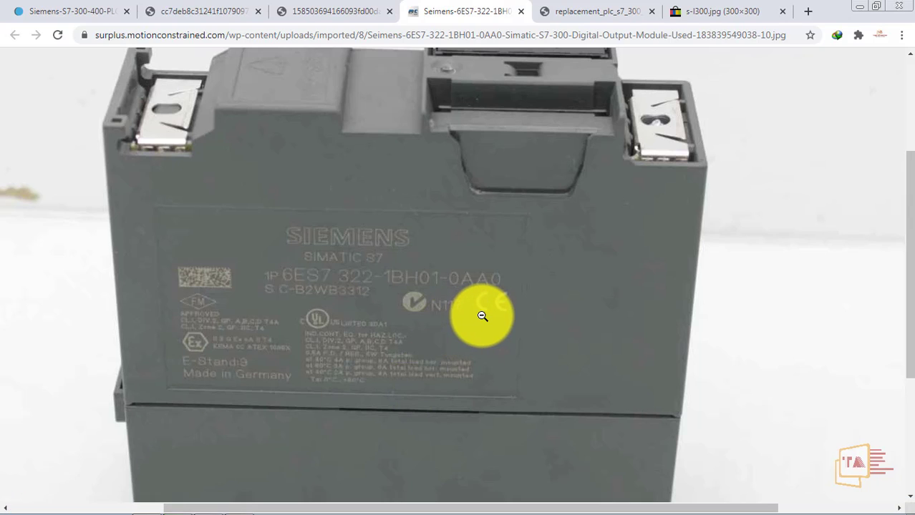
pyautogui.click(484, 314)
pyautogui.click(506, 290)
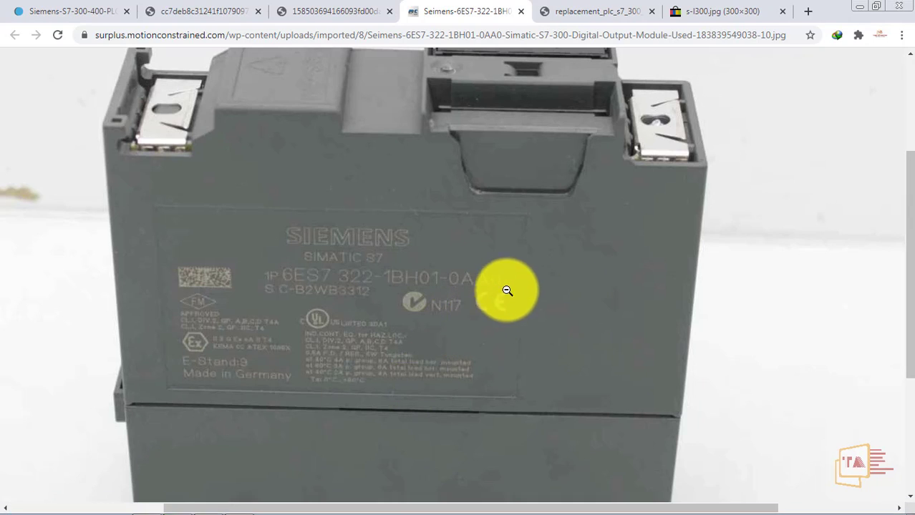
pyautogui.moveTo(210, 506)
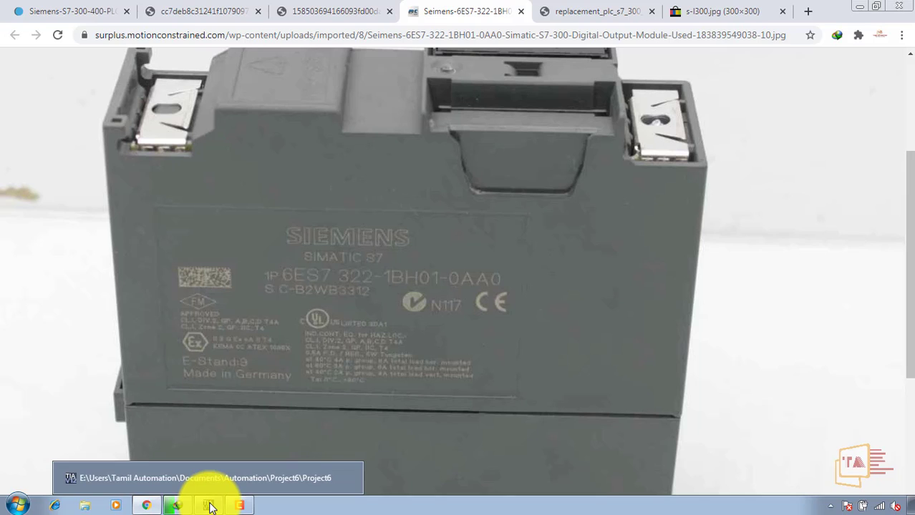
pyautogui.click(205, 477)
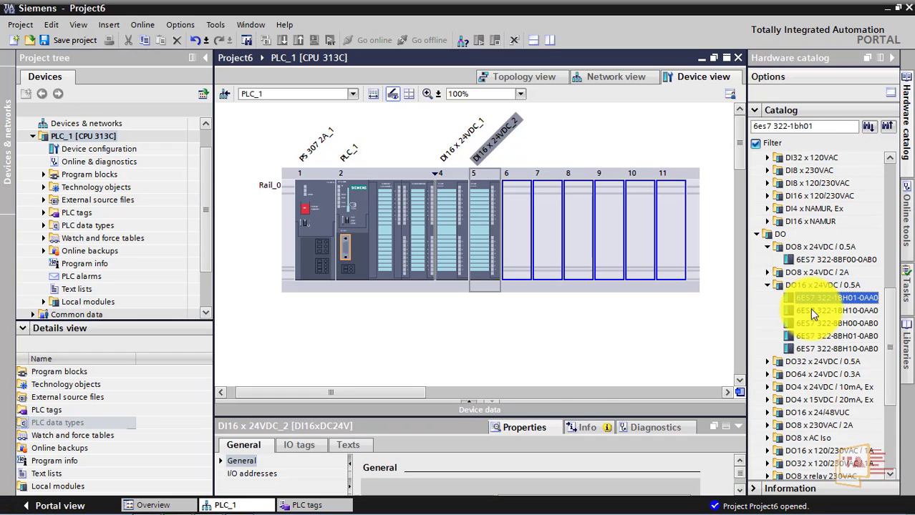
pyautogui.moveTo(809, 295); pyautogui.dragTo(520, 221)
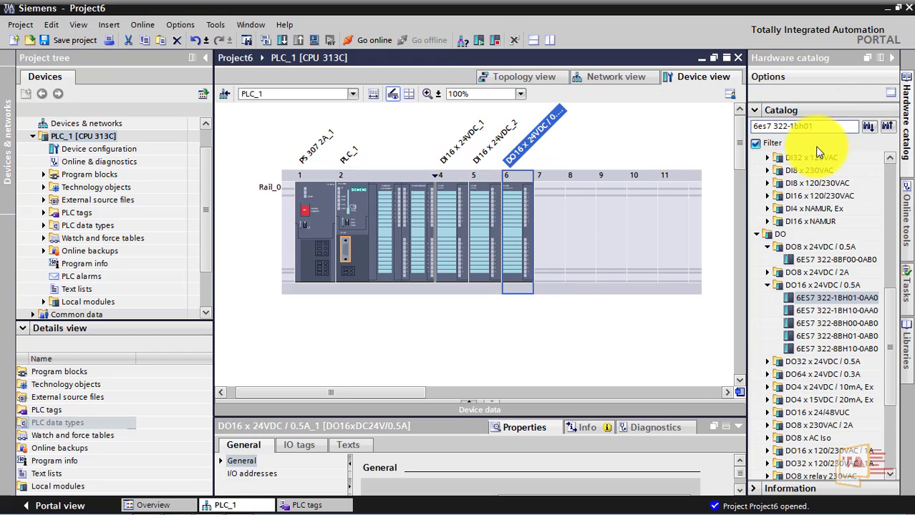
# Look up the DI8 x 230VAC module 6ES7 321-1FF01-0AA0 in the hardware catalog
pyautogui.press('Return')
pyautogui.click(767, 171)
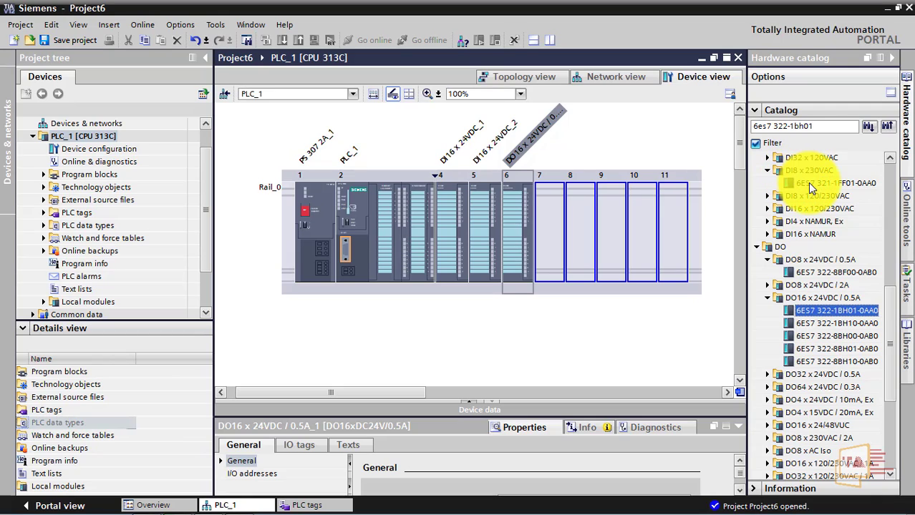
pyautogui.click(808, 182)
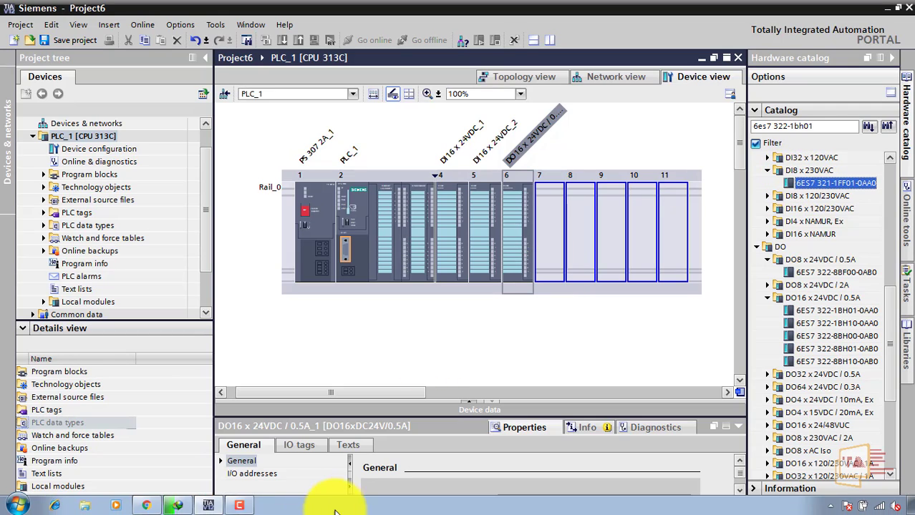
# Examine the module arrangement in the three S7-300 rack photos in the browser and return to the TIA Portal device view
pyautogui.click(146, 502)
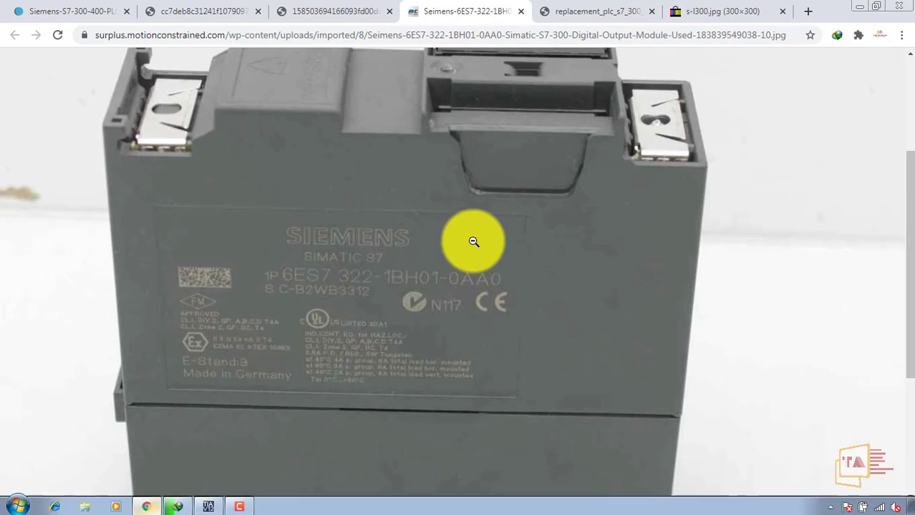
pyautogui.click(243, 11)
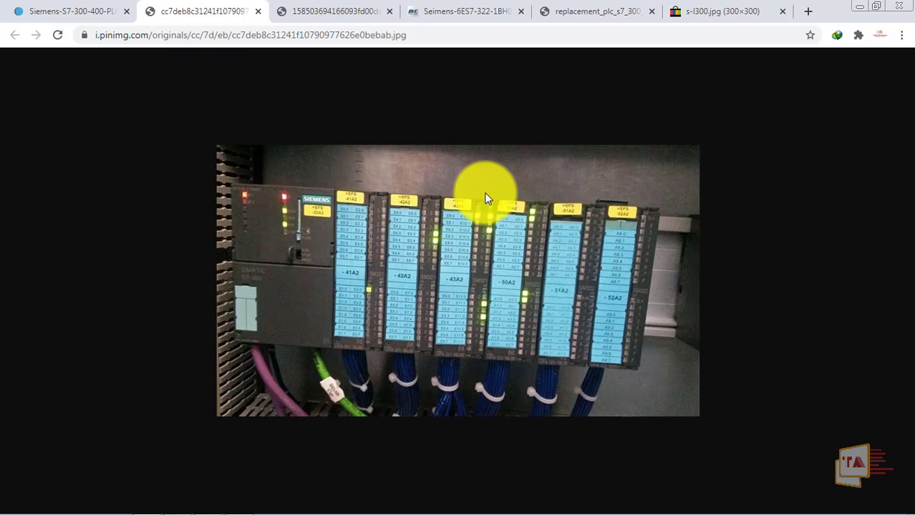
pyautogui.click(311, 7)
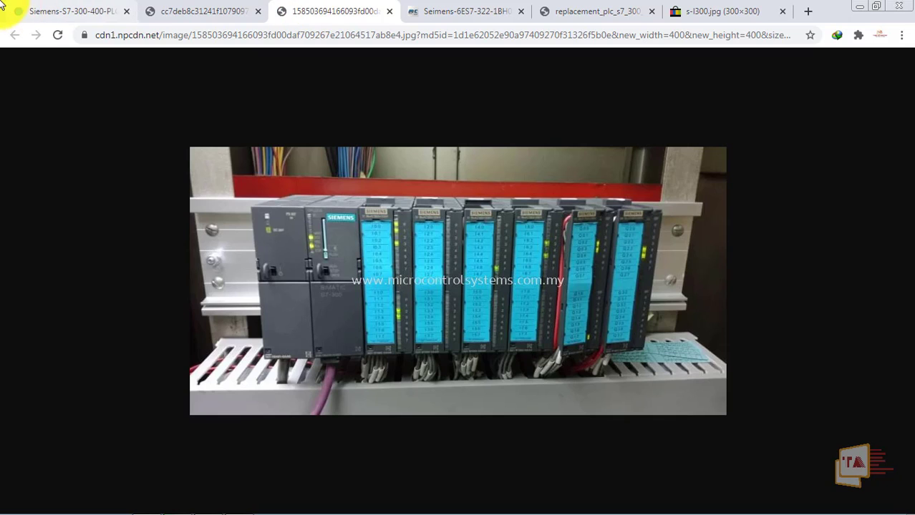
pyautogui.click(36, 10)
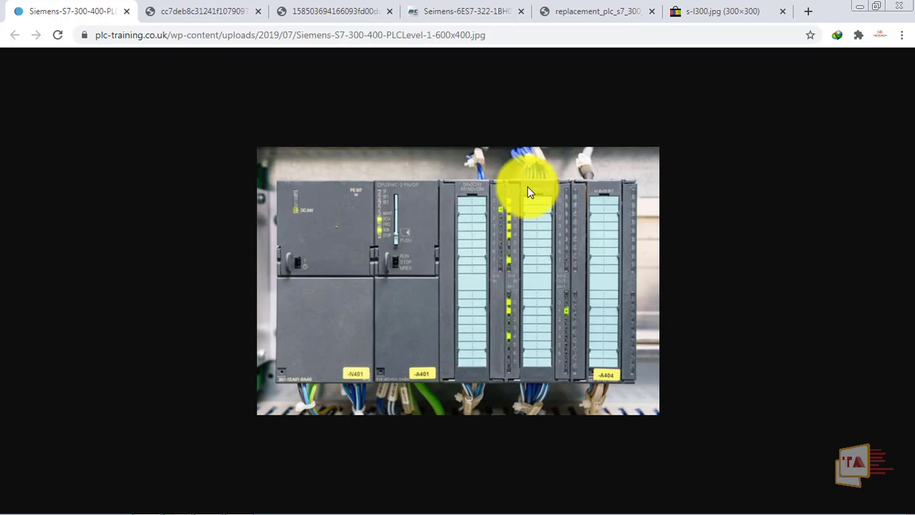
pyautogui.moveTo(342, 513)
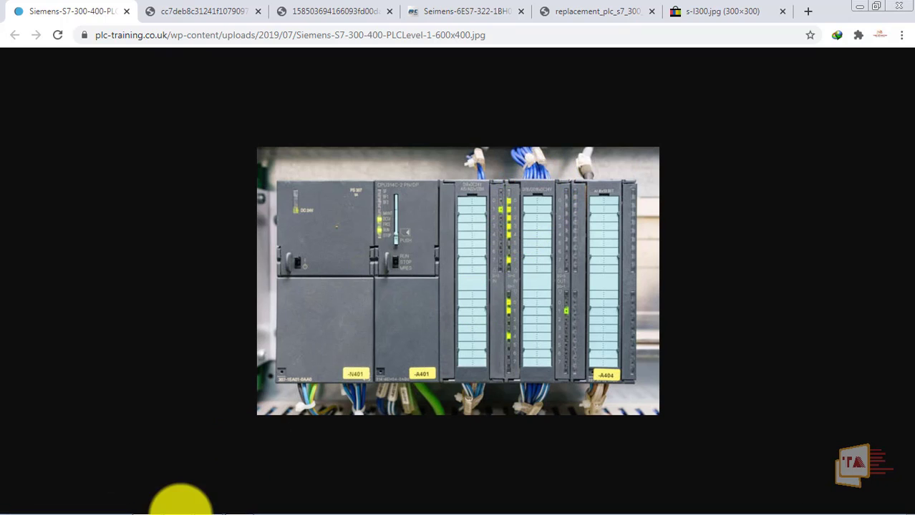
pyautogui.moveTo(159, 511)
pyautogui.click(206, 506)
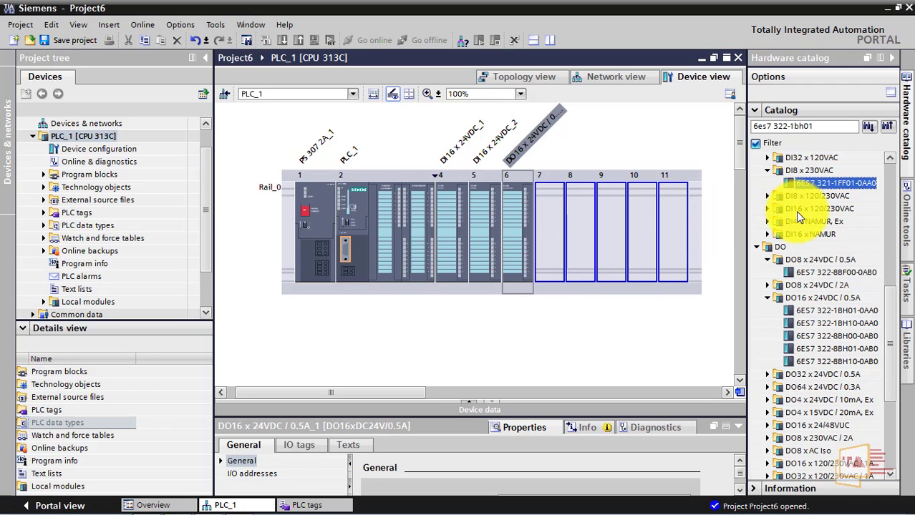
# Look up the DI16 x 120/230VAC module 6ES7 321-1FH00-0AA0 and collapse the DI, DO and IM groups in the hardware catalog
pyautogui.click(766, 208)
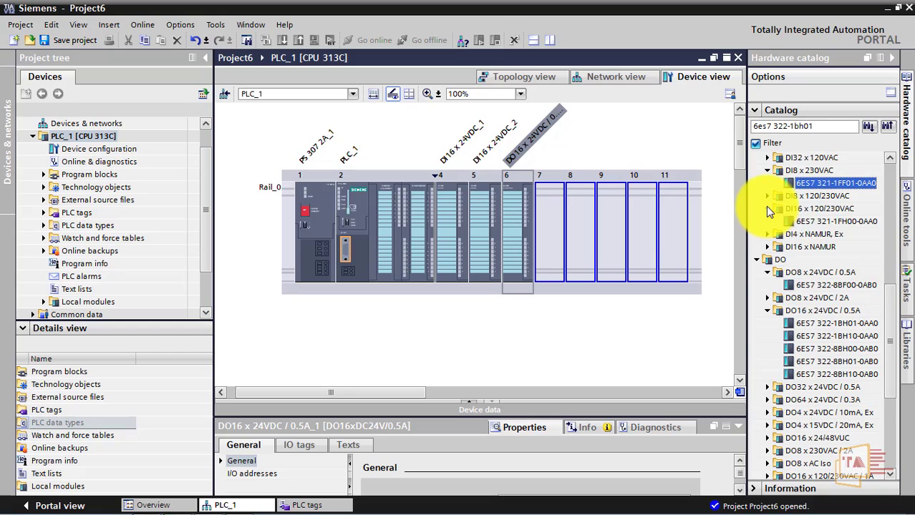
pyautogui.click(816, 222)
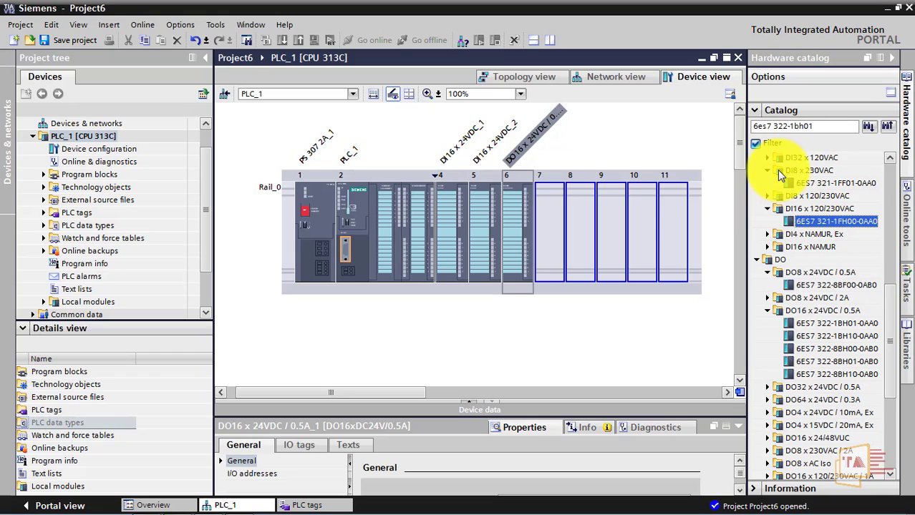
pyautogui.scroll(5, 830, 236)
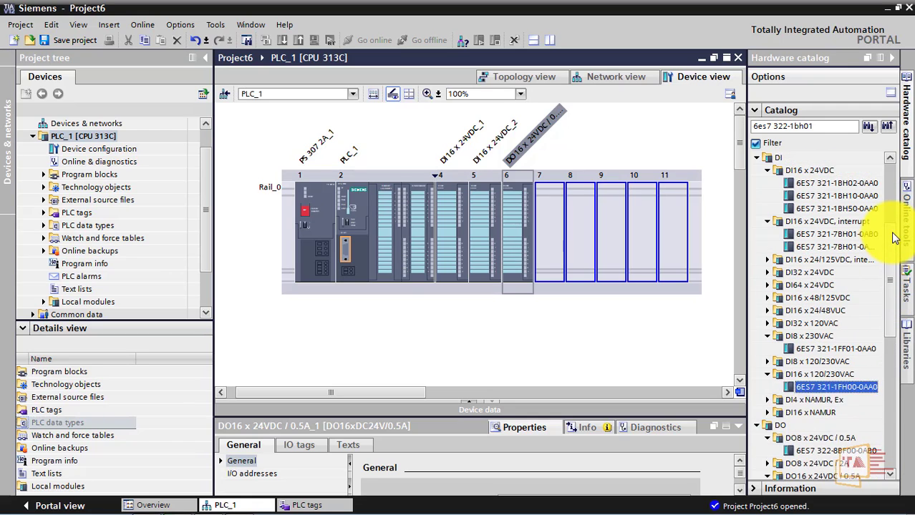
pyautogui.click(756, 170)
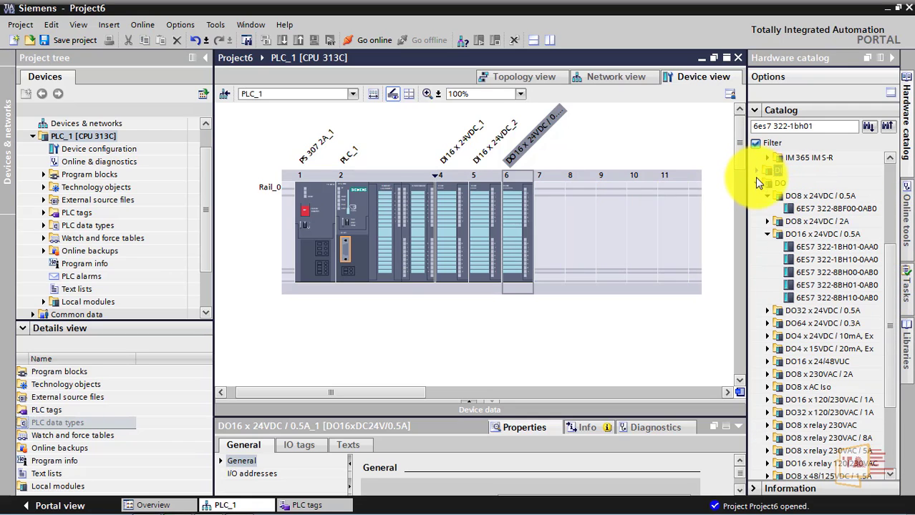
pyautogui.click(757, 183)
pyautogui.click(755, 170)
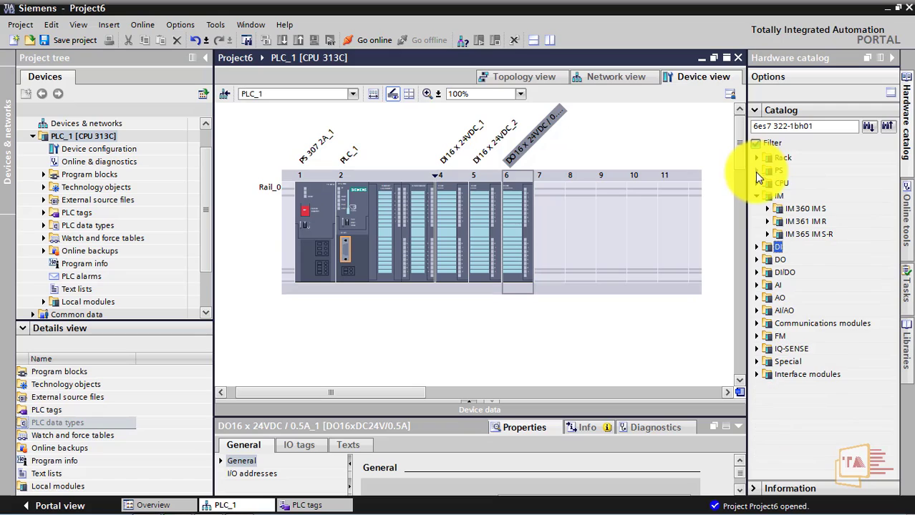
pyautogui.click(757, 197)
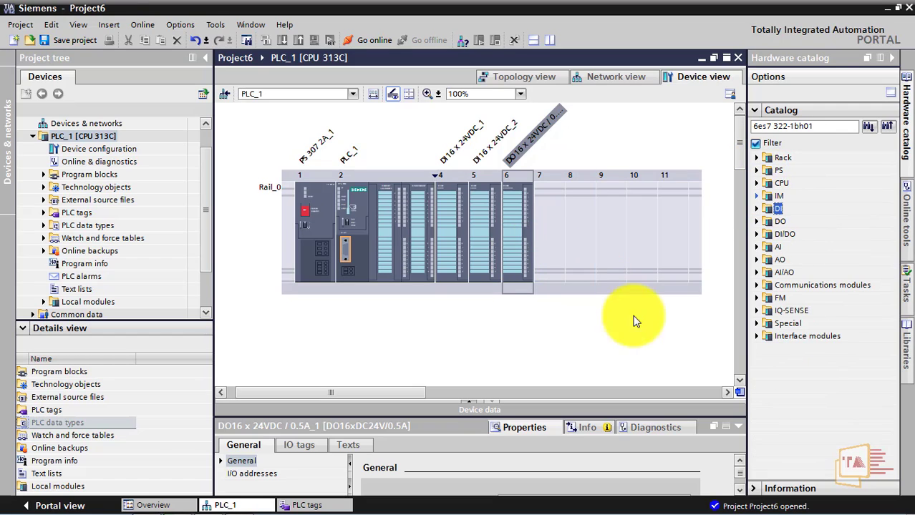
# Enlarge the properties area and set the input start address of the DI16 x 24VDC module in slot 5 to 50
pyautogui.click(471, 227)
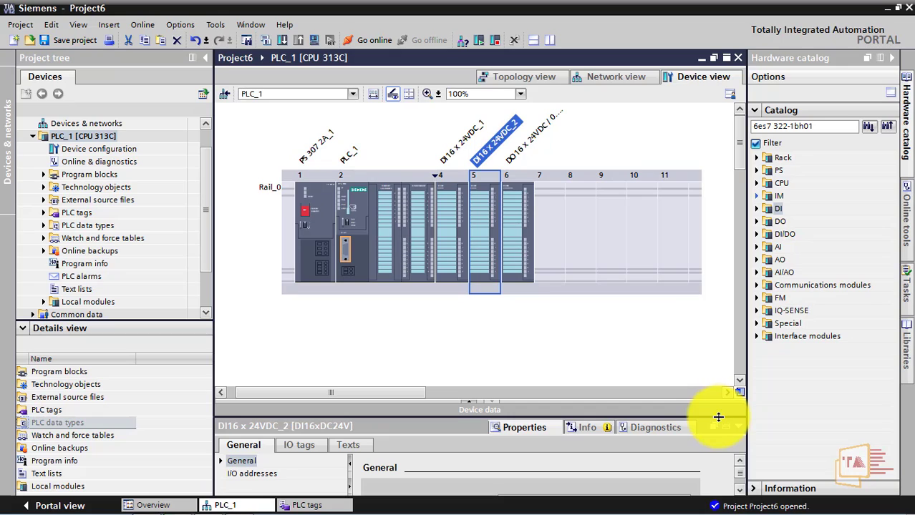
pyautogui.moveTo(719, 417); pyautogui.dragTo(699, 357)
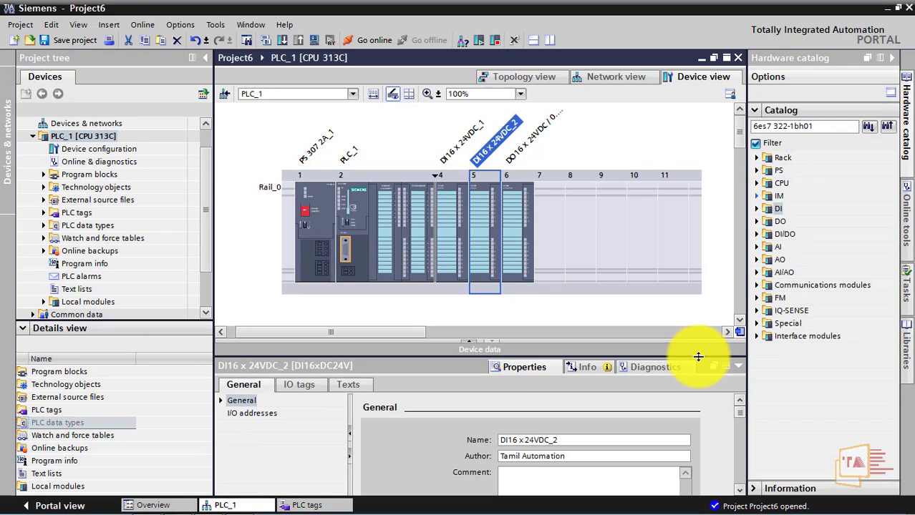
pyautogui.click(266, 417)
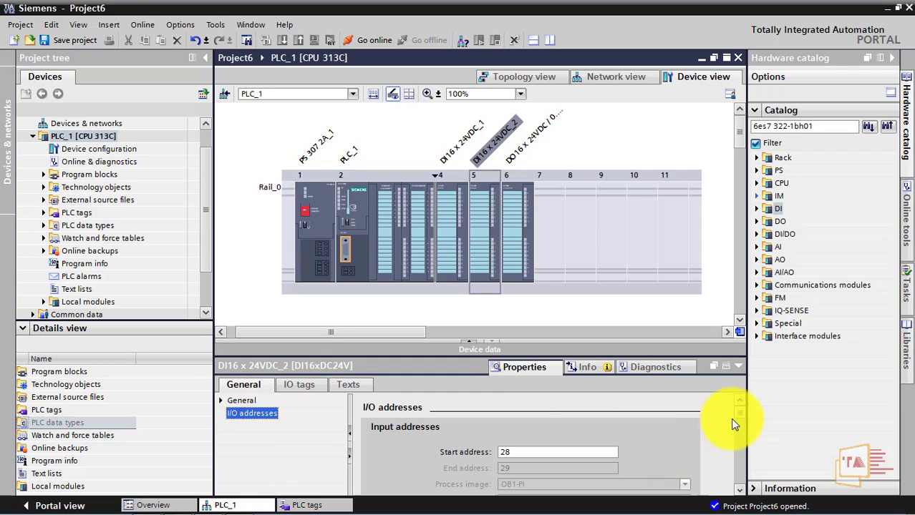
pyautogui.click(740, 490)
pyautogui.click(740, 490)
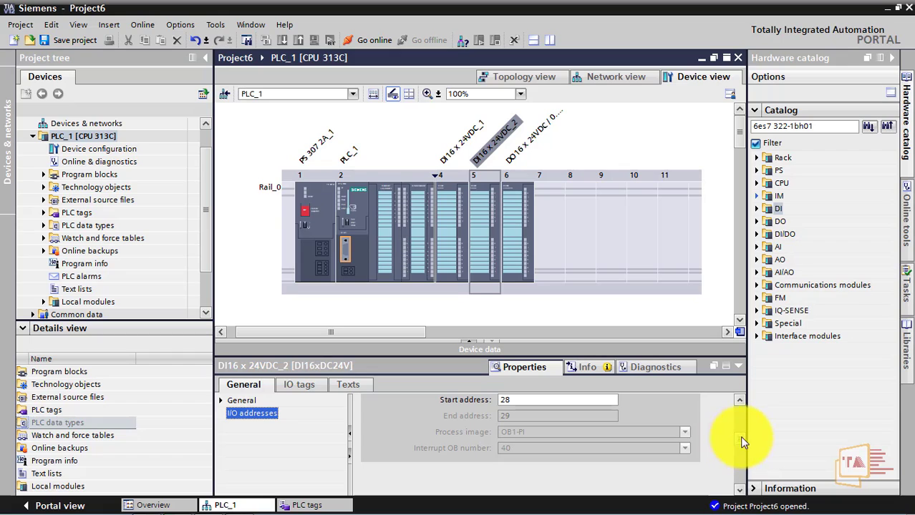
pyautogui.click(738, 404)
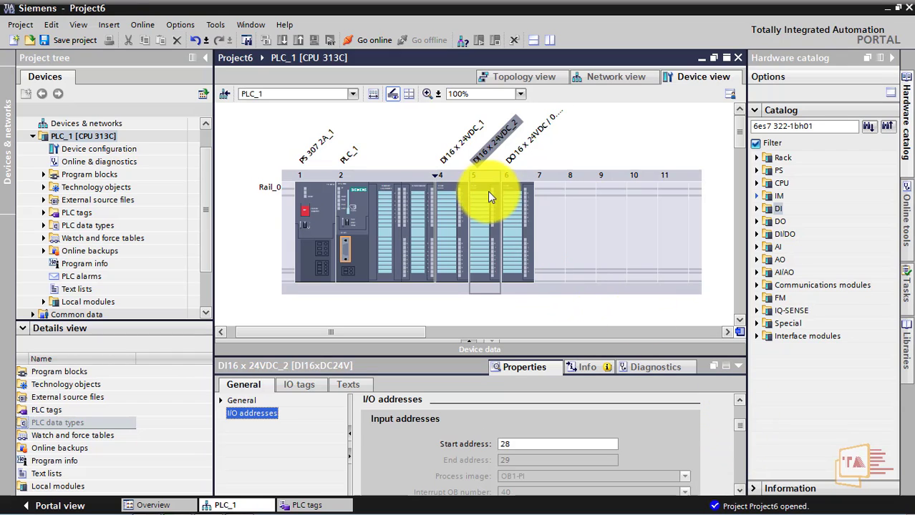
pyautogui.click(521, 444)
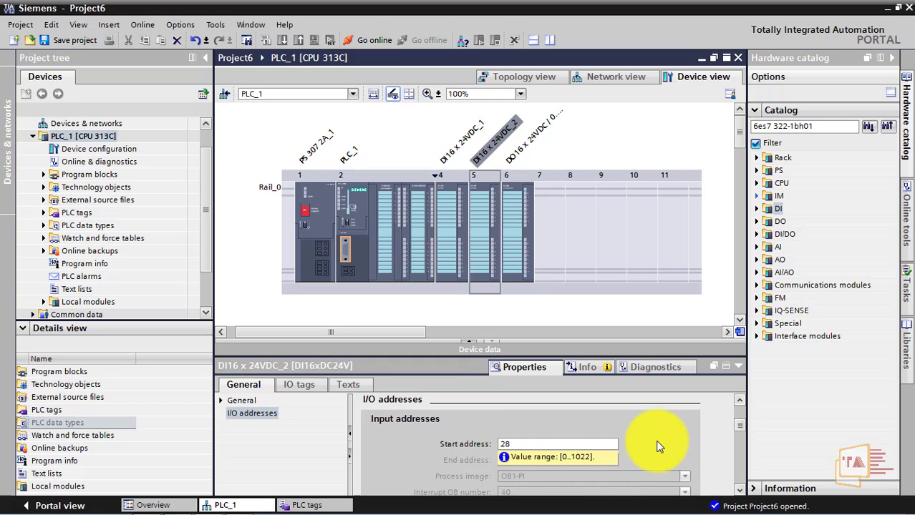
pyautogui.press('BackSpace')
pyautogui.press('BackSpace')
pyautogui.press('Return')
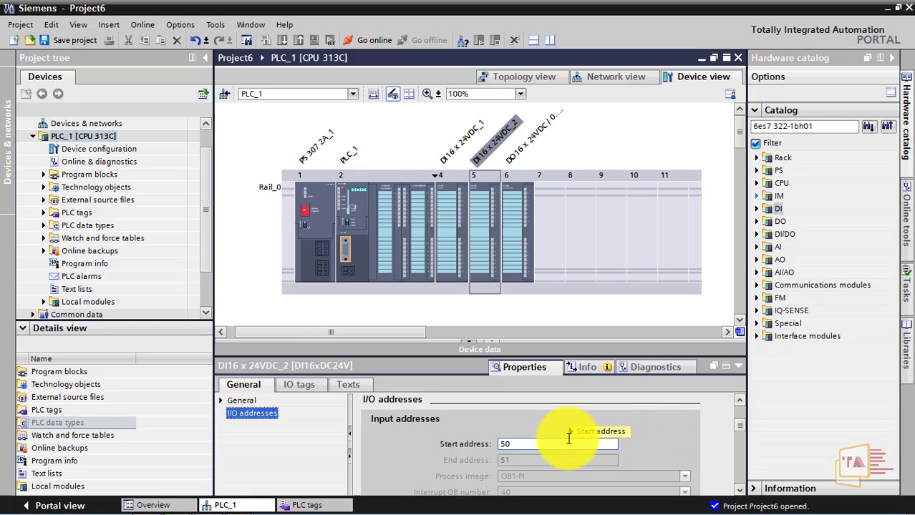
# Set the input start address of the DI16 x 24VDC module in slot 4 to 2, leaving the assigned tags unchanged
pyautogui.click(457, 232)
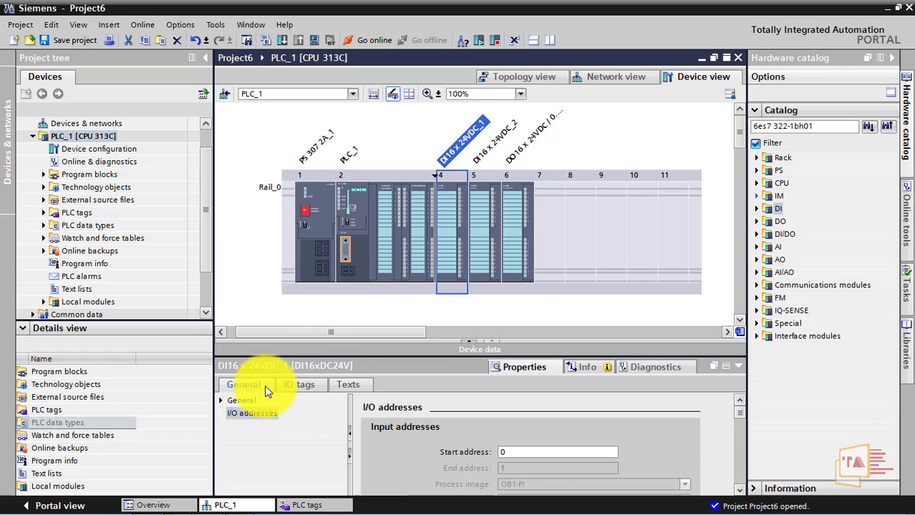
pyautogui.click(259, 414)
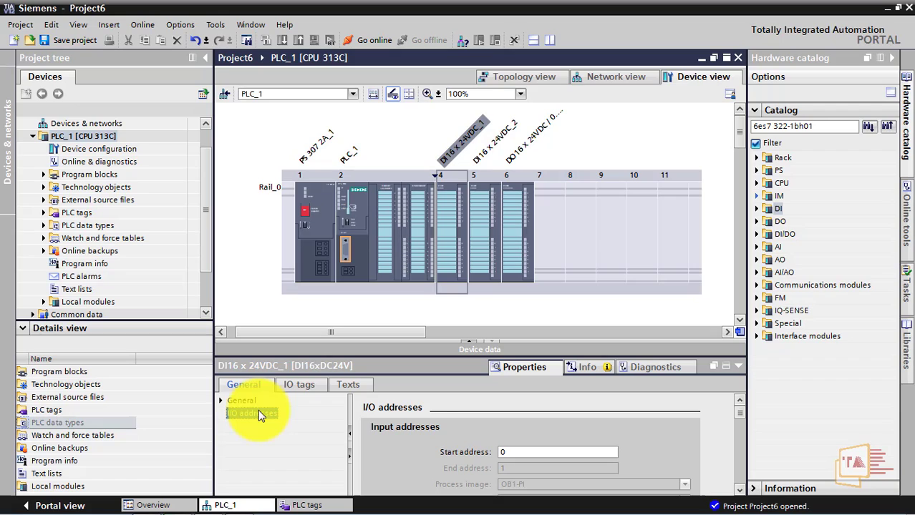
pyautogui.click(509, 452)
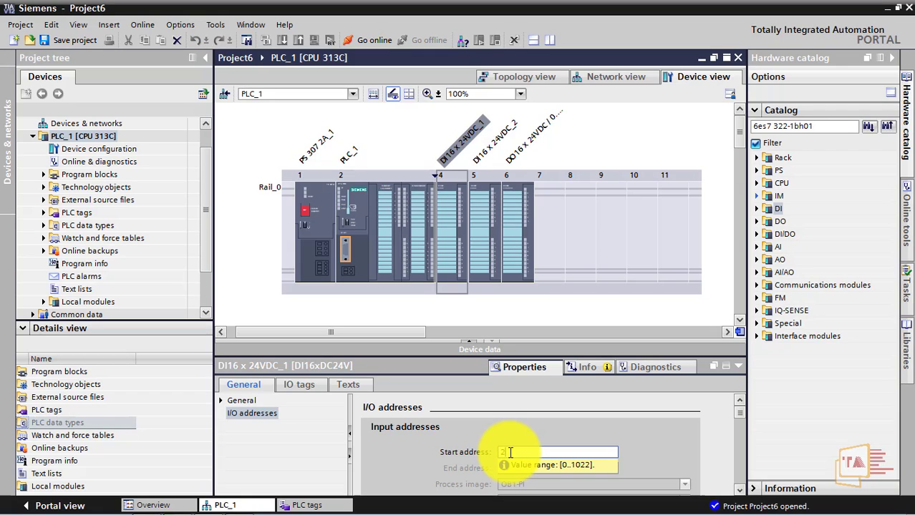
pyautogui.write('0')
pyautogui.press('Return')
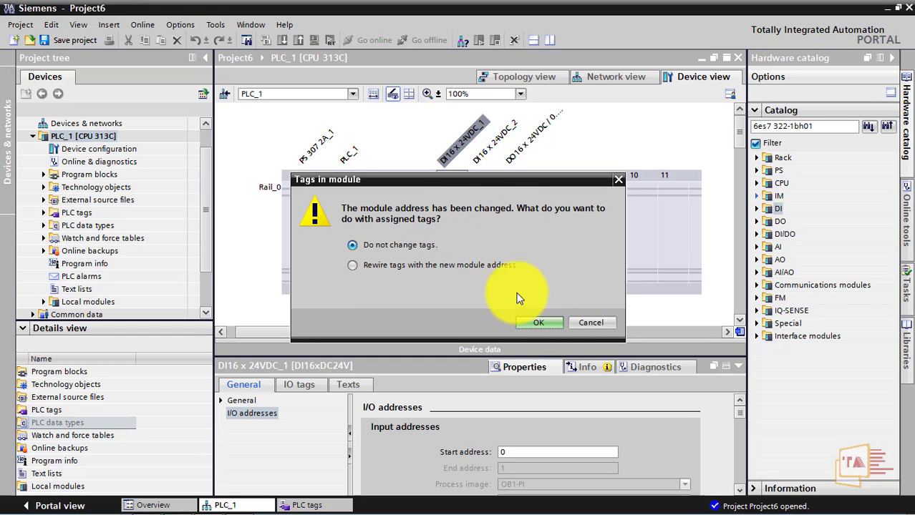
pyautogui.click(548, 325)
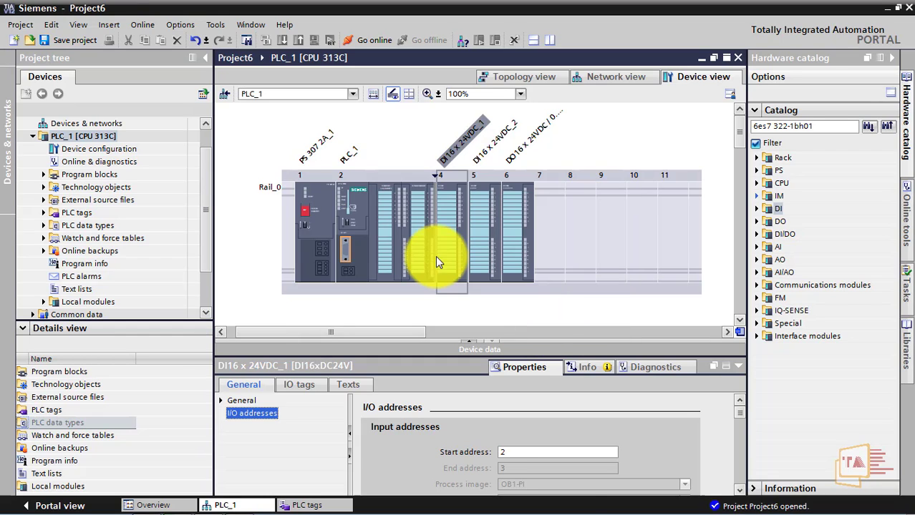
pyautogui.click(509, 453)
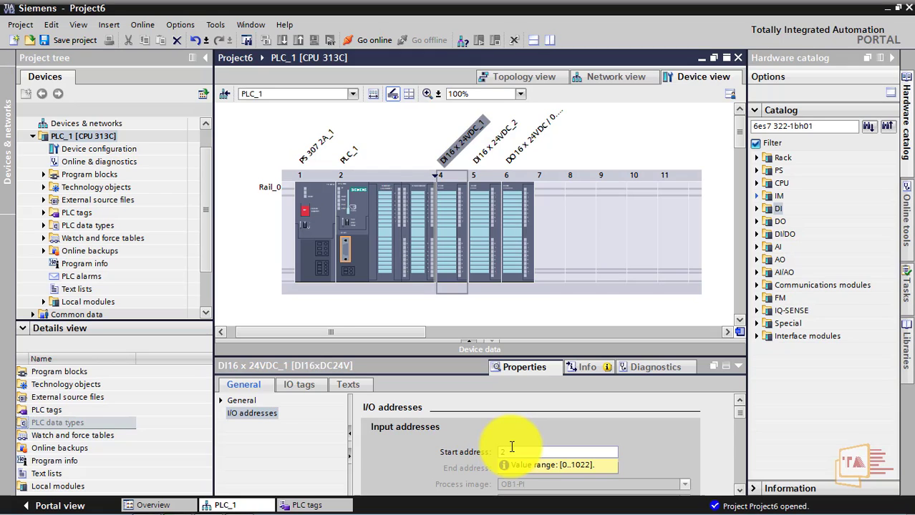
pyautogui.click(749, 466)
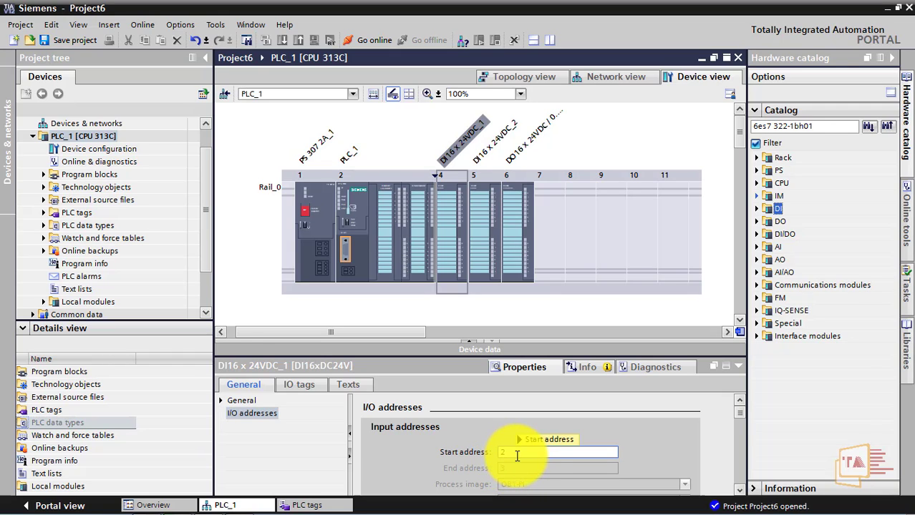
# Examine the full list of IO tag addresses for the DI16 x 24VDC module in slot 4
pyautogui.click(303, 385)
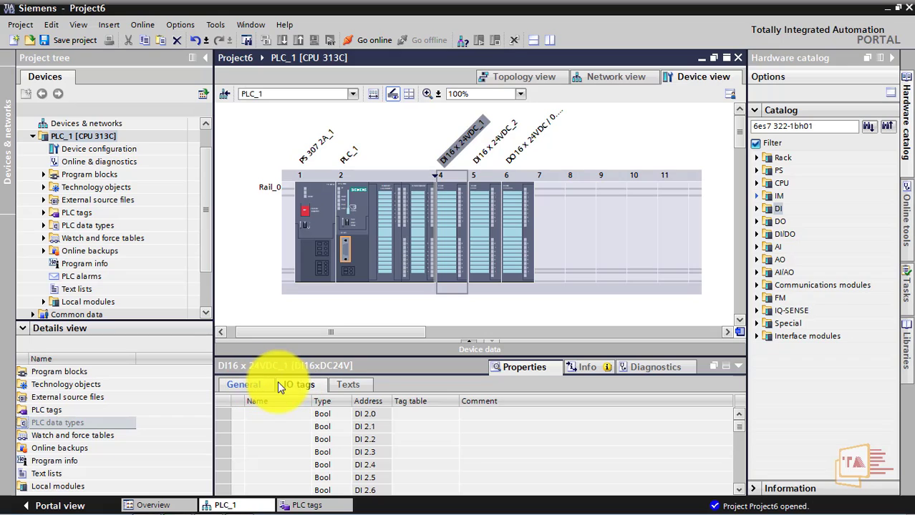
pyautogui.click(372, 415)
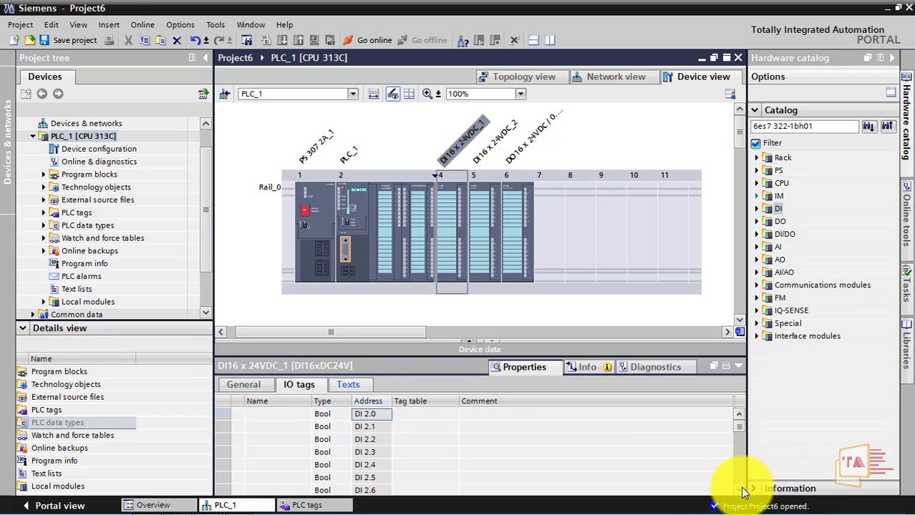
pyautogui.scroll(-2, 734, 484)
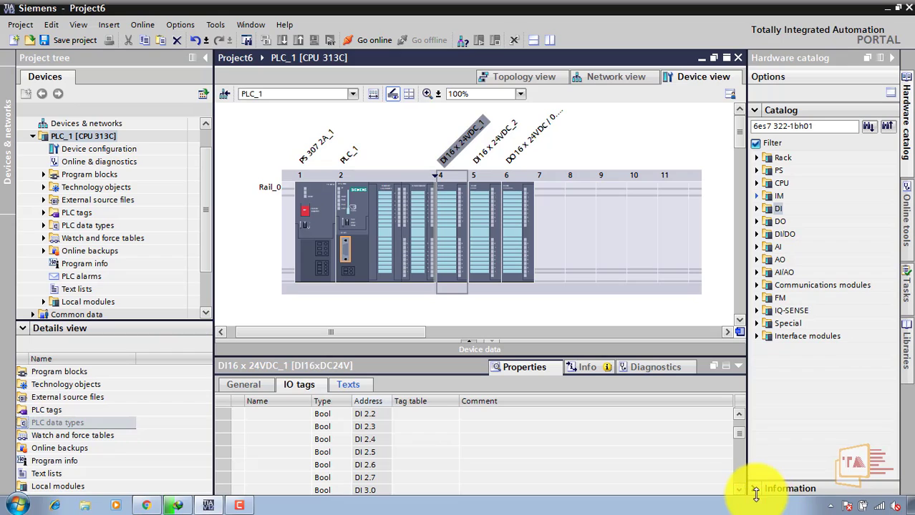
pyautogui.scroll(-5, 733, 483)
pyautogui.scroll(-3, 741, 487)
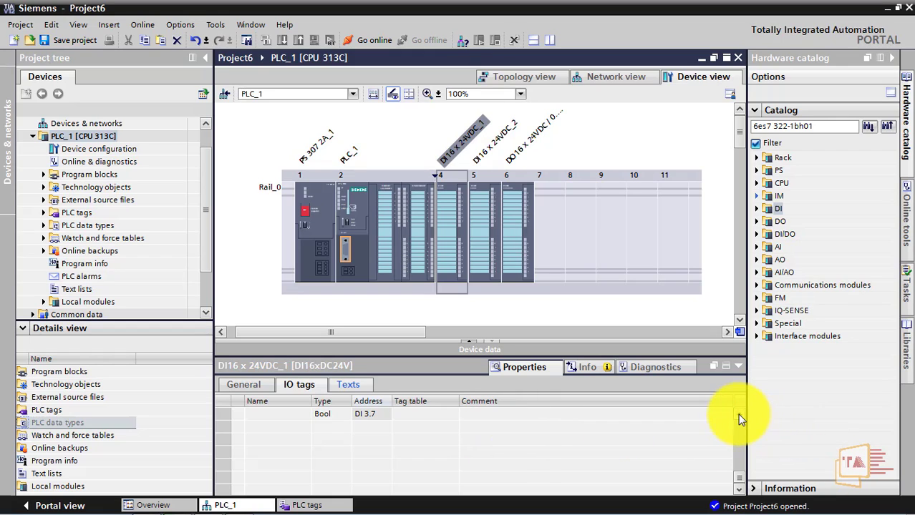
pyautogui.scroll(5, 736, 412)
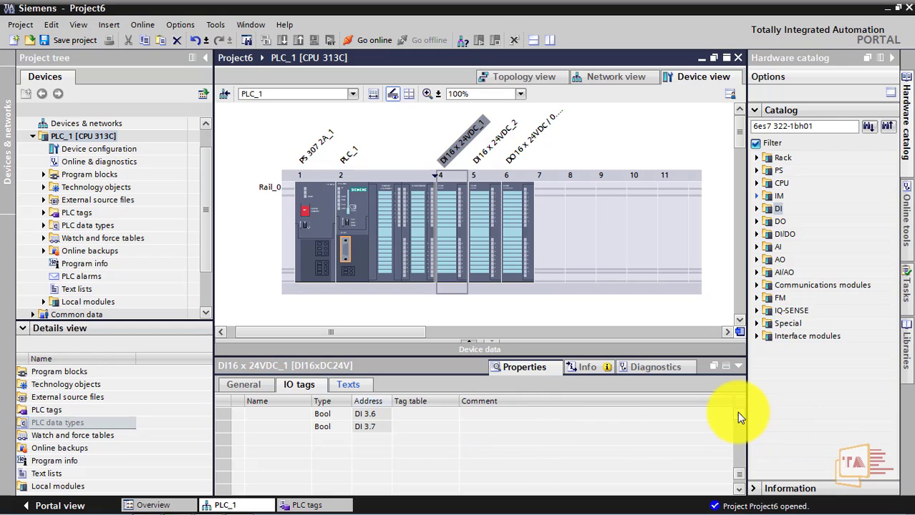
pyautogui.click(255, 414)
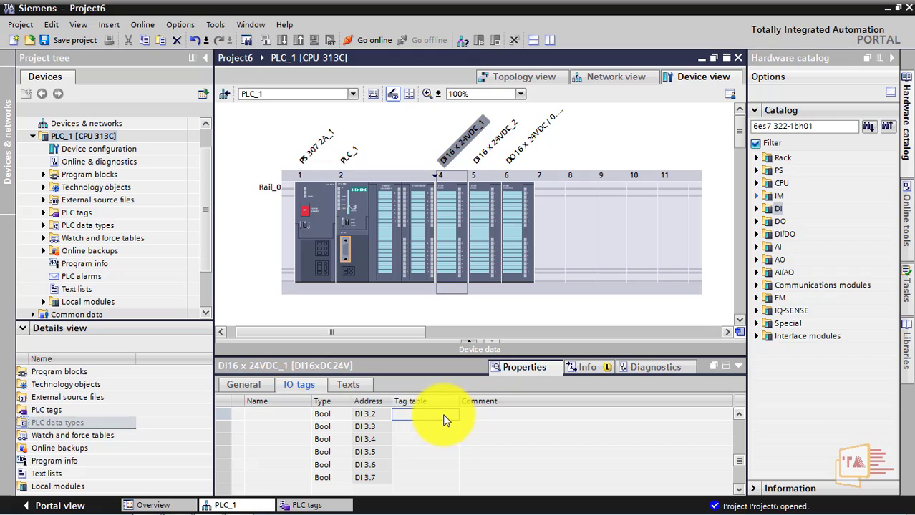
pyautogui.click(475, 415)
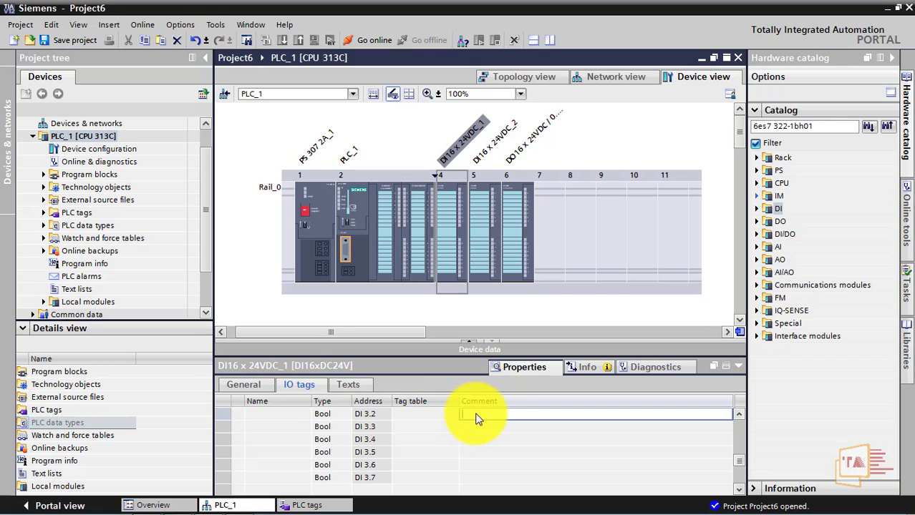
pyautogui.click(739, 415)
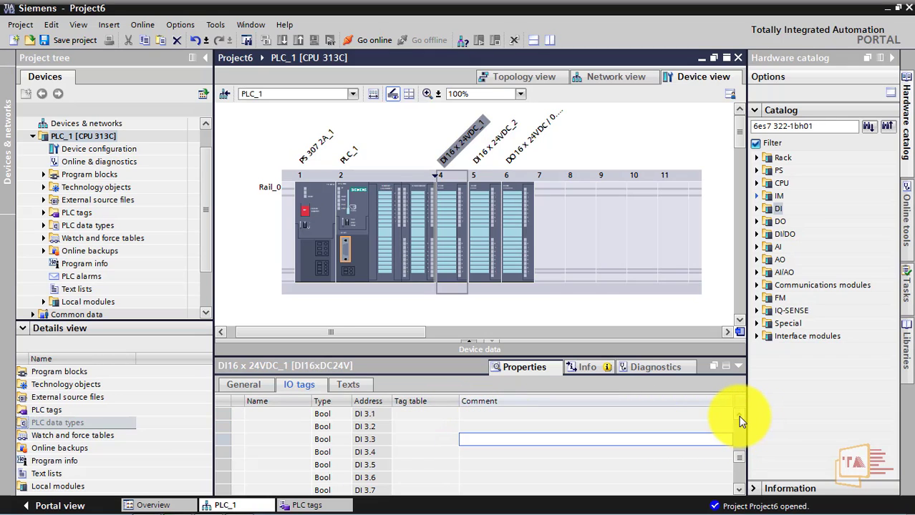
pyautogui.click(739, 416)
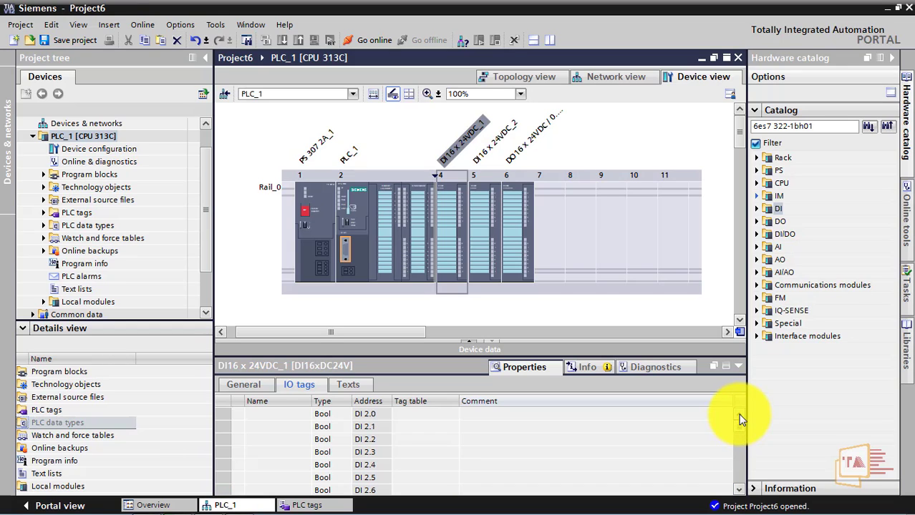
# Insert the IM 360 IM S interface module 6ES7 360-3AA01-0AA0 into slot 3 of Rail_0
pyautogui.click(756, 196)
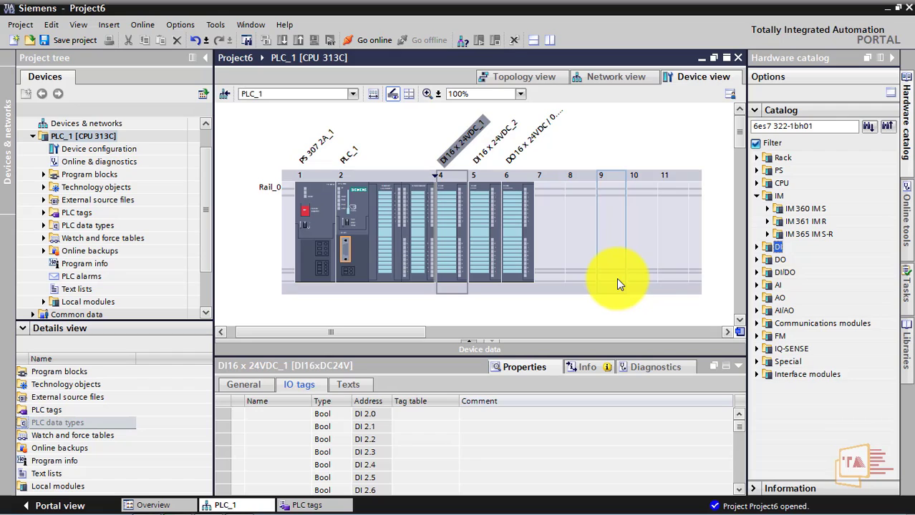
pyautogui.click(435, 176)
pyautogui.doubleClick(793, 209)
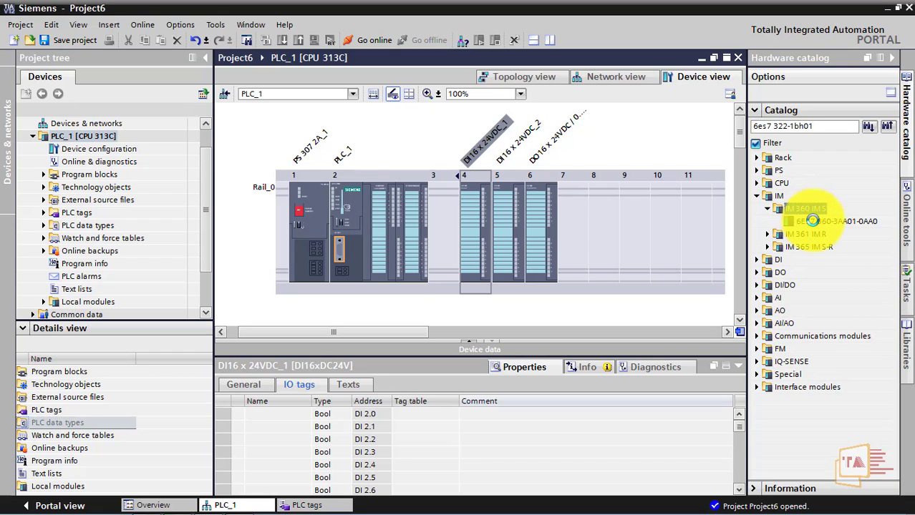
pyautogui.moveTo(816, 222); pyautogui.dragTo(449, 246)
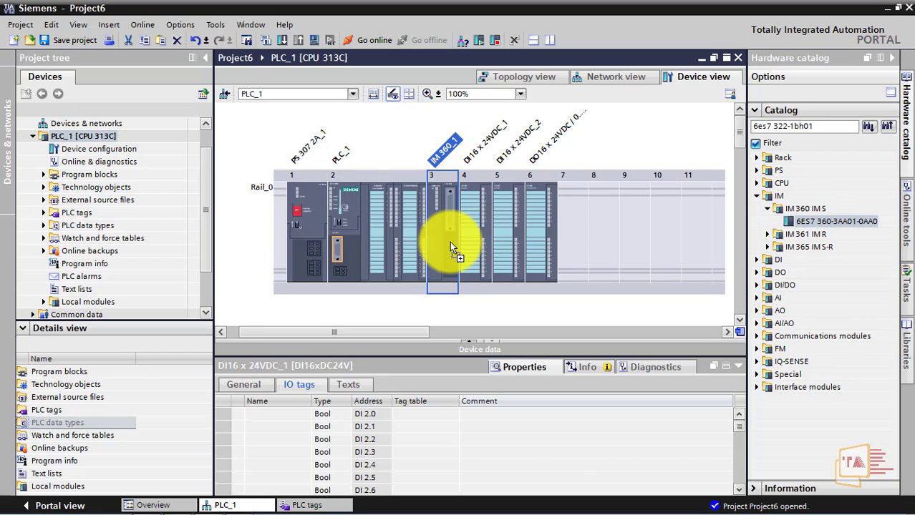
pyautogui.click(549, 300)
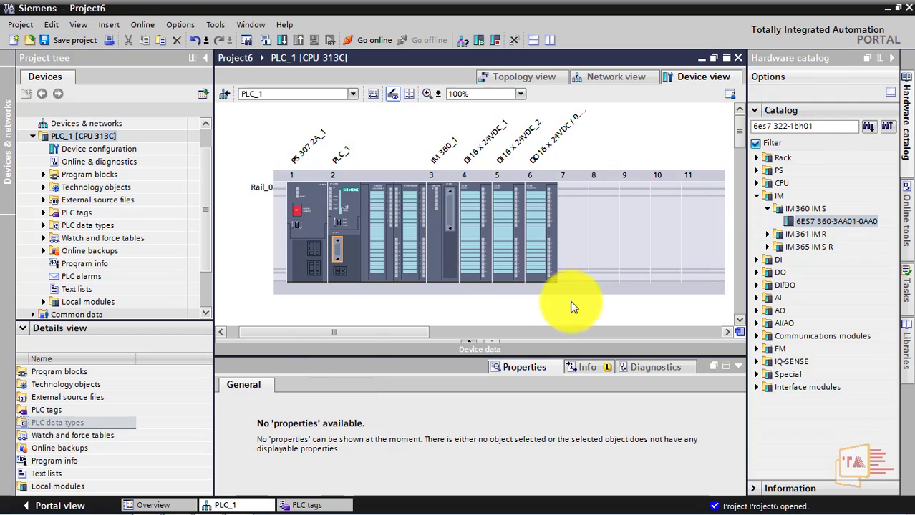
# Add an expansion rack 6ES7 390-1***0-0AA0 from the hardware catalog to the PLC_1 device view
pyautogui.click(758, 159)
pyautogui.click(796, 170)
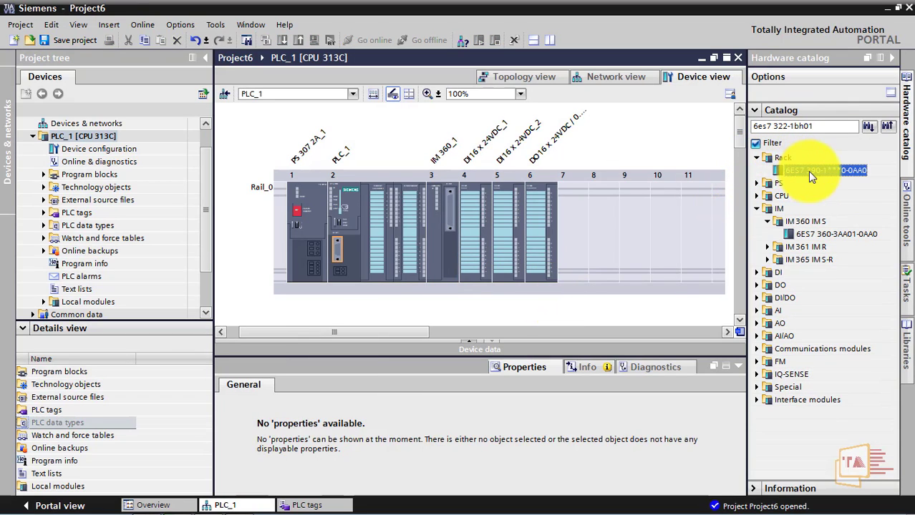
pyautogui.moveTo(808, 172); pyautogui.dragTo(564, 310)
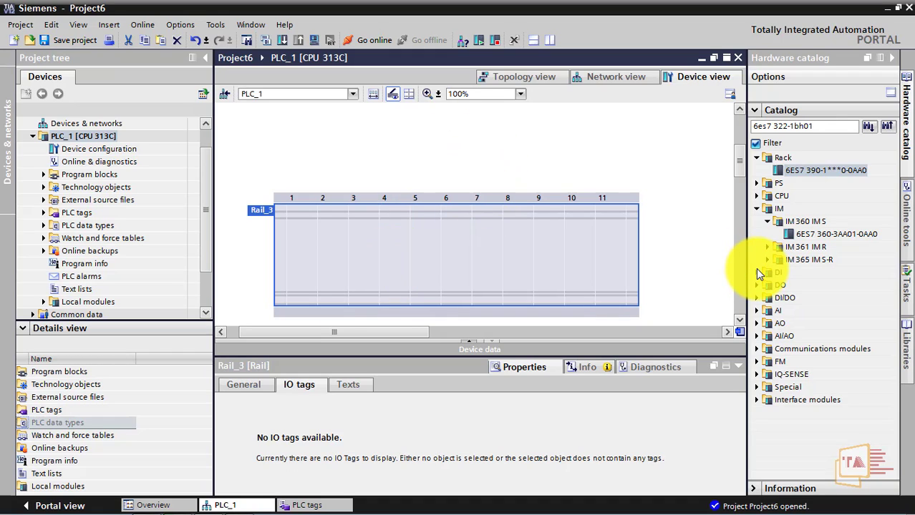
# Insert the DI8/DO8 x 24VDC / 0.5A module 6ES7 323-1BH01-0AA0 into slot 4 of the expansion rack
pyautogui.click(756, 310)
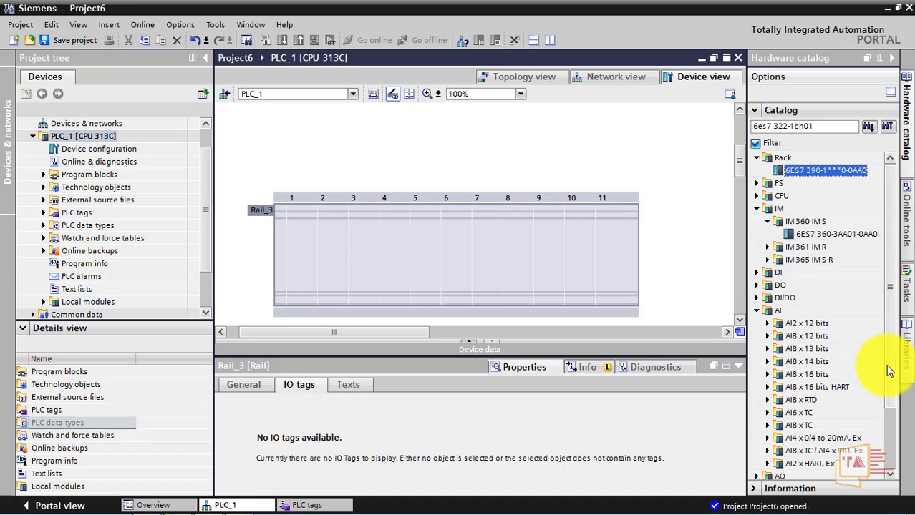
pyautogui.scroll(-1, 890, 387)
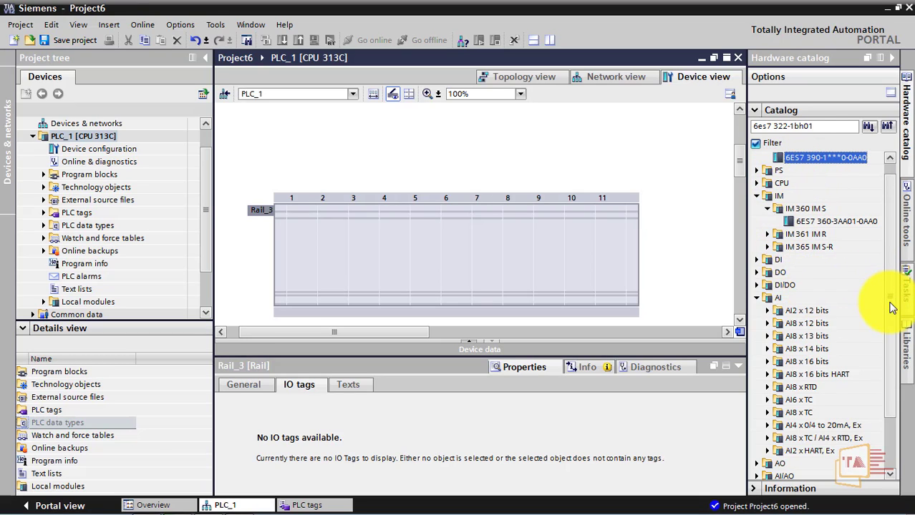
pyautogui.scroll(-3, 892, 322)
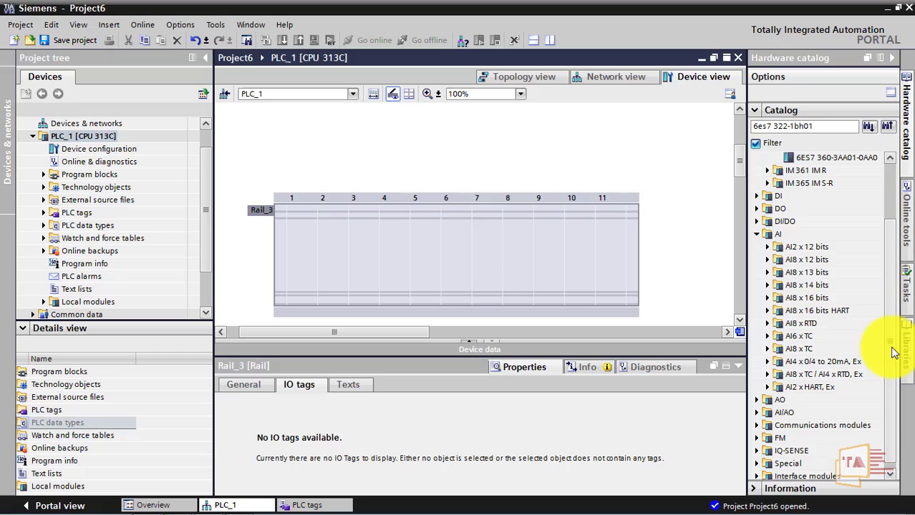
pyautogui.click(756, 220)
pyautogui.doubleClick(788, 235)
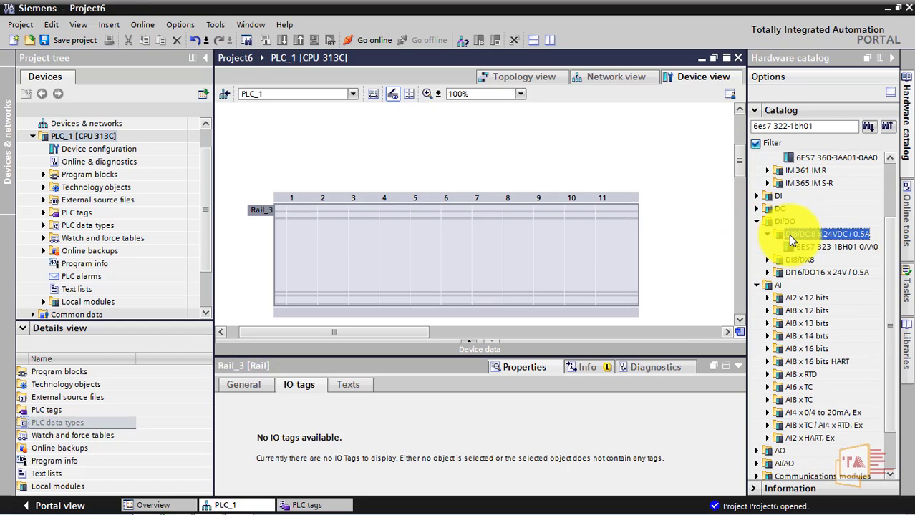
pyautogui.click(827, 249)
pyautogui.moveTo(828, 254); pyautogui.dragTo(397, 225)
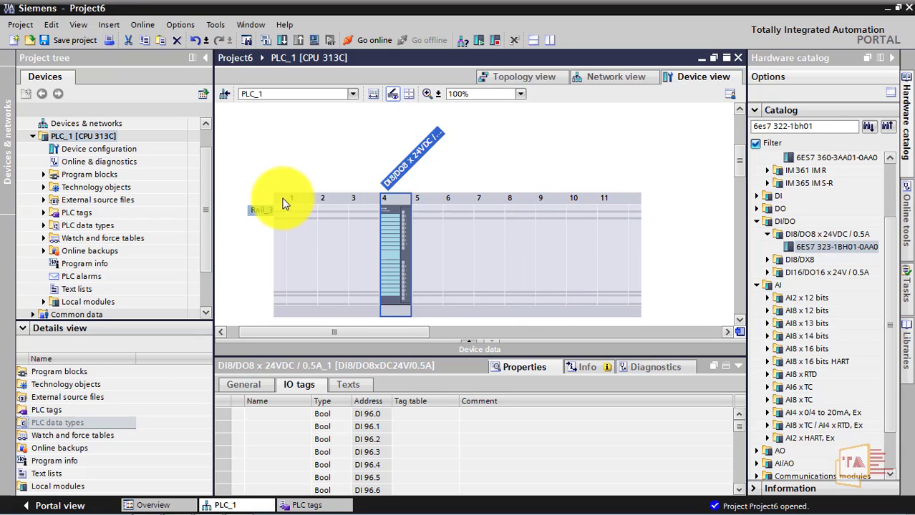
pyautogui.click(306, 229)
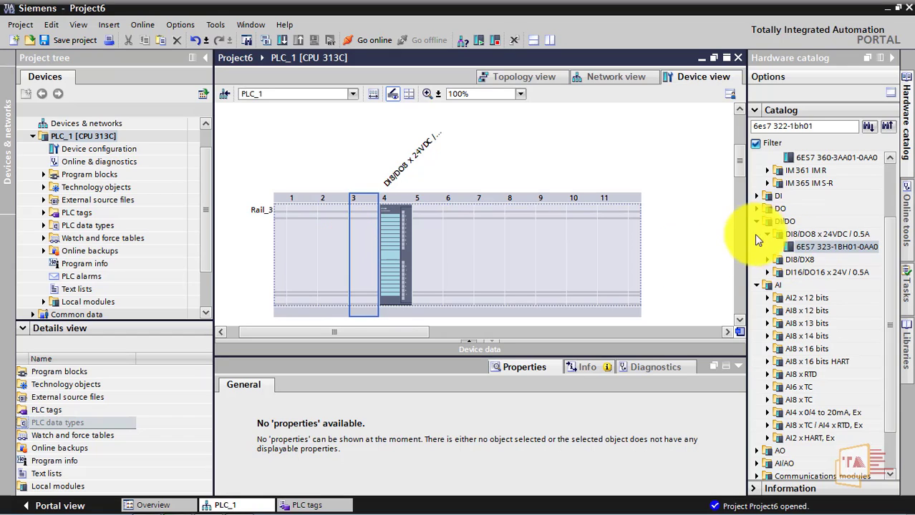
pyautogui.click(796, 260)
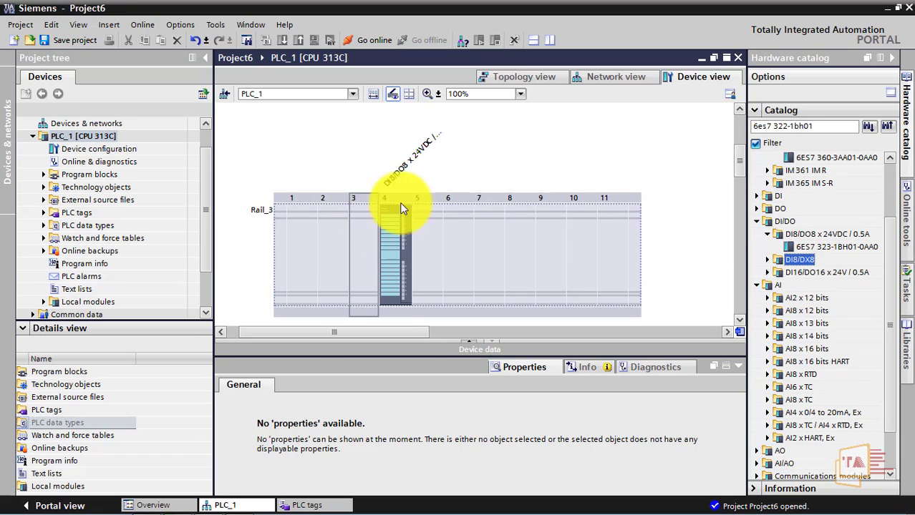
# Review the input and output addresses of the DI8/DO8 x 24VDC / 0.5A module in the expansion rack
pyautogui.click(395, 232)
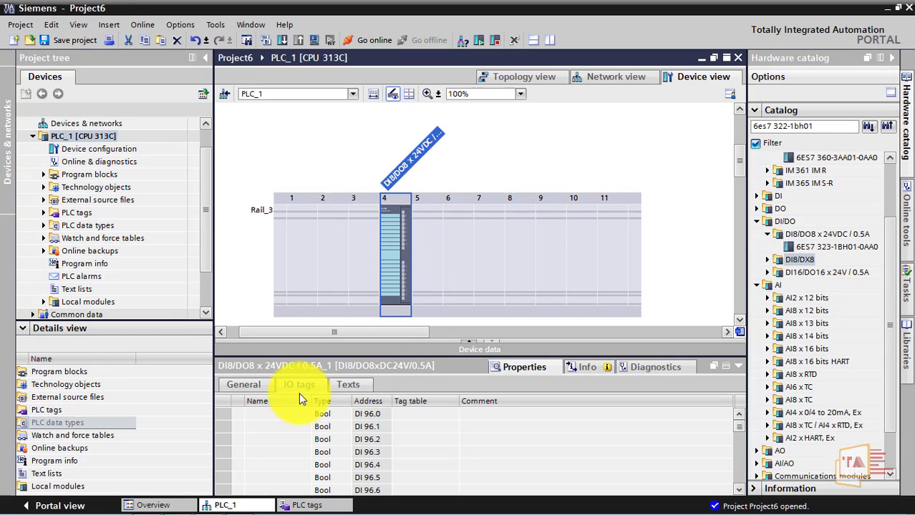
pyautogui.click(262, 385)
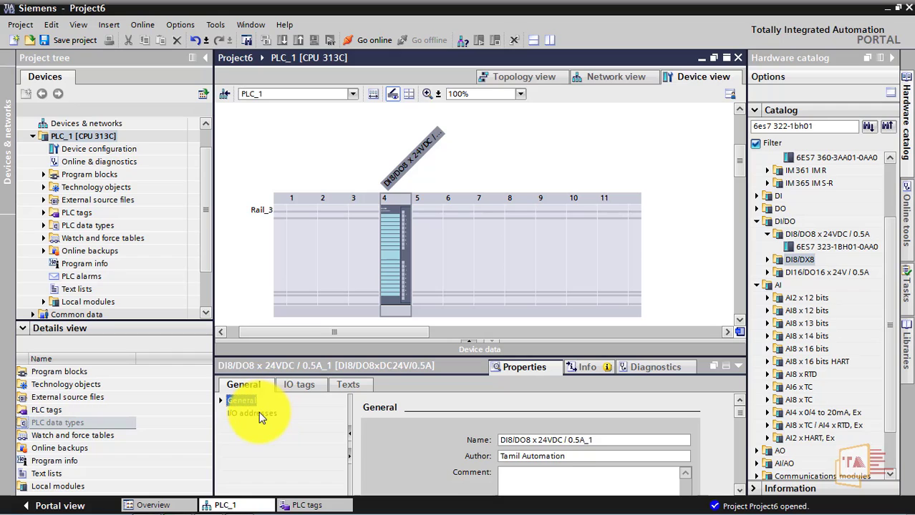
pyautogui.click(258, 413)
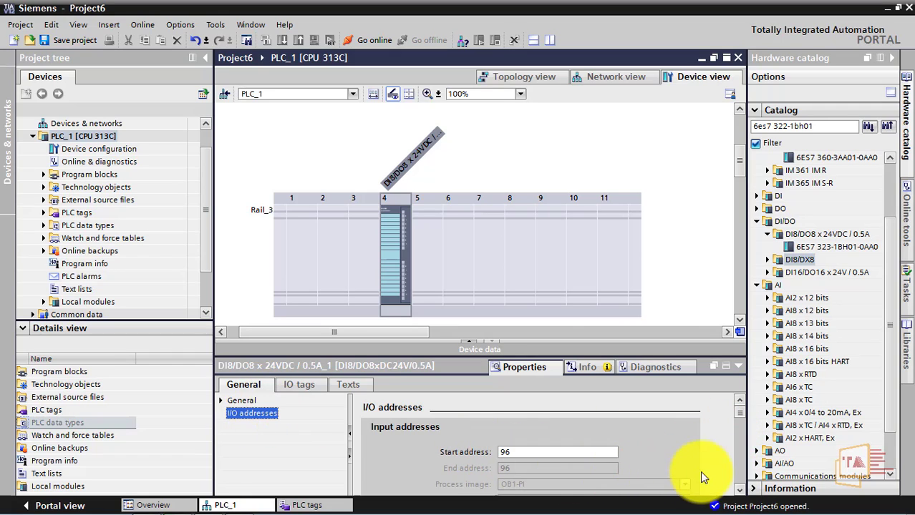
pyautogui.click(740, 491)
pyautogui.scroll(-3, 741, 492)
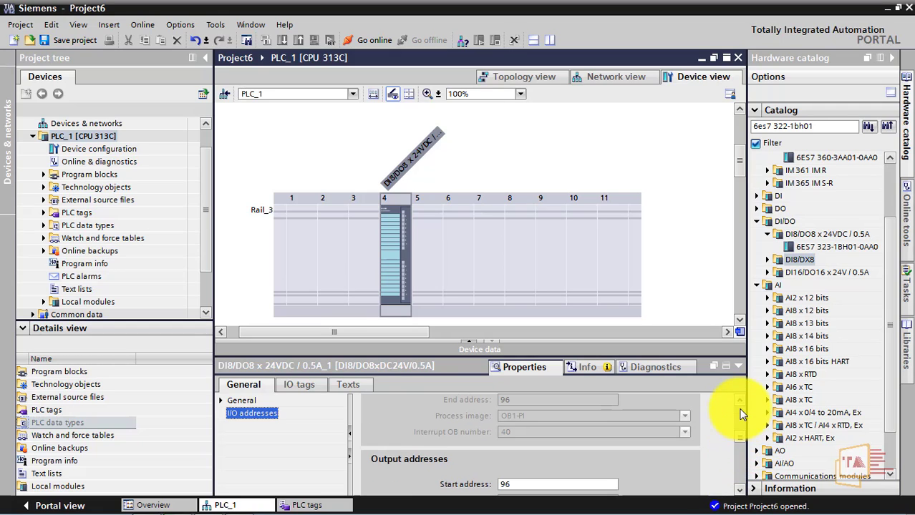
pyautogui.scroll(4, 740, 404)
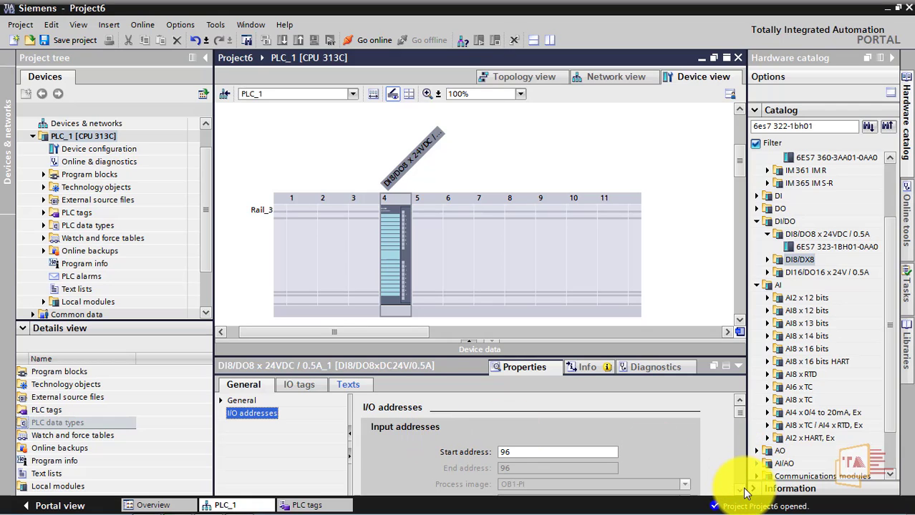
pyautogui.scroll(-3, 737, 490)
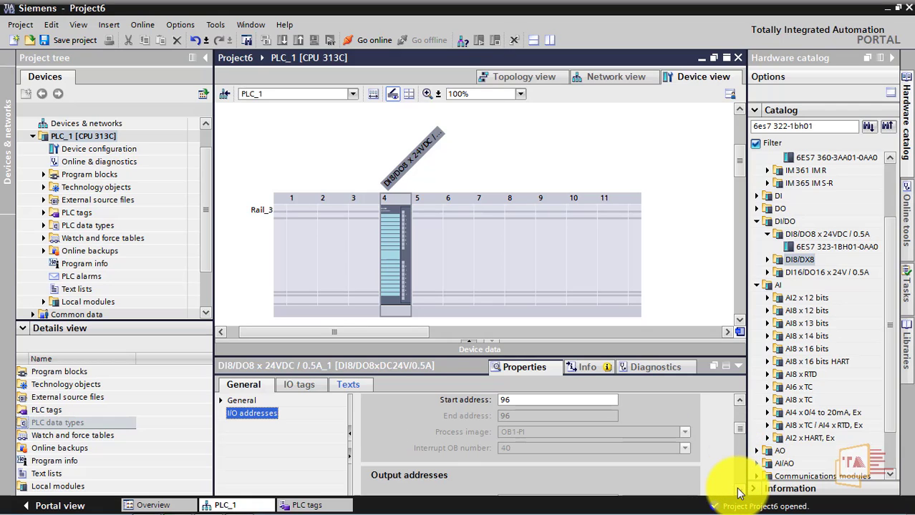
# Set the input start address of the DI8/DO8 x 24VDC / 0.5A module in Rail_3 to 99 and check its output addresses
pyautogui.click(520, 400)
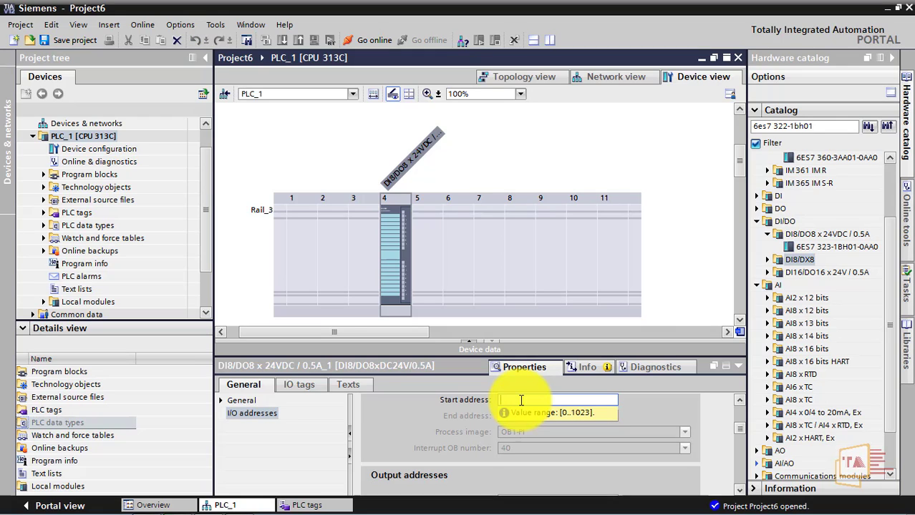
pyautogui.write('99')
pyautogui.click(398, 453)
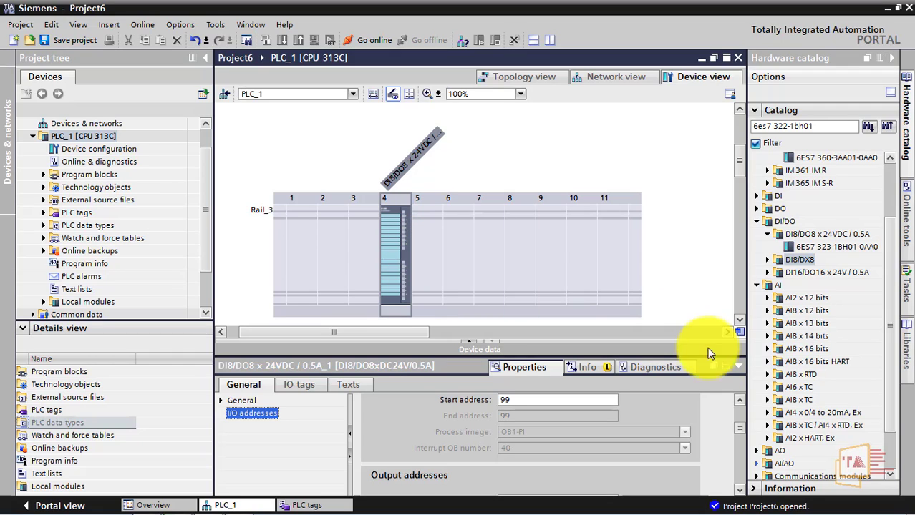
pyautogui.click(740, 490)
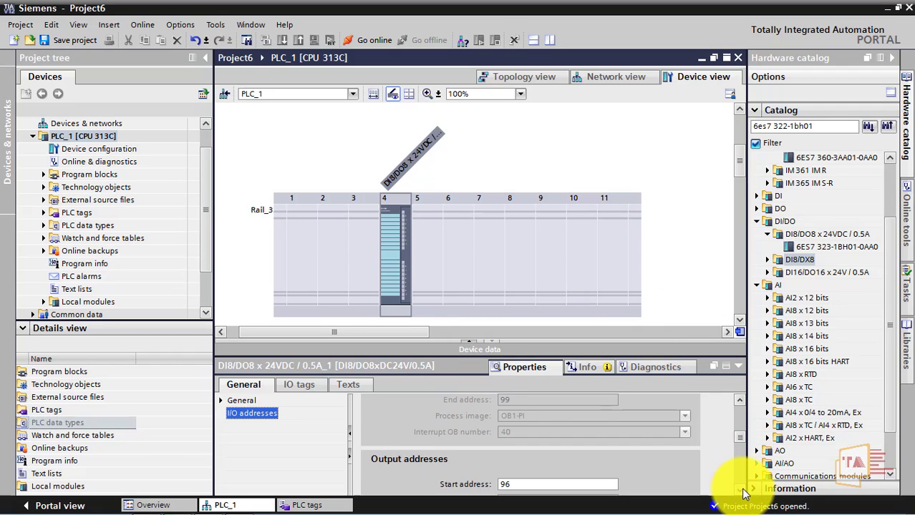
pyautogui.scroll(-3, 744, 494)
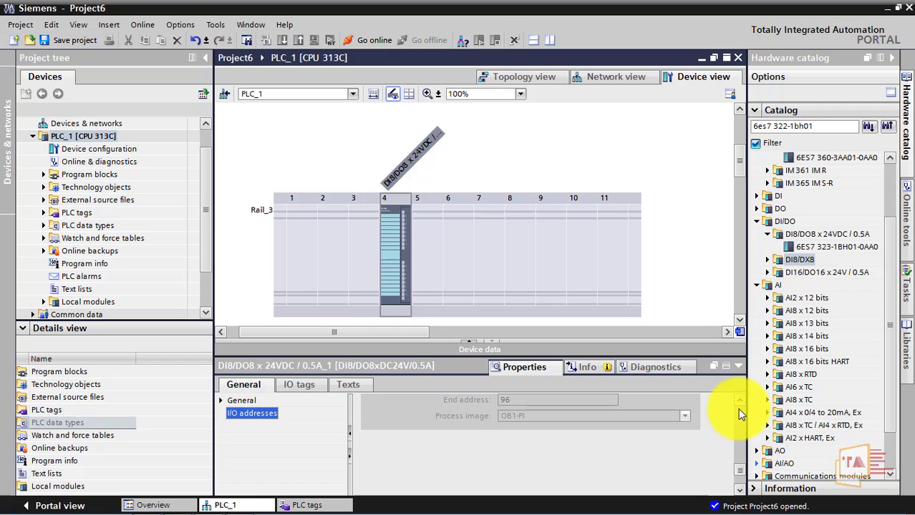
pyautogui.scroll(4, 736, 397)
pyautogui.click(556, 451)
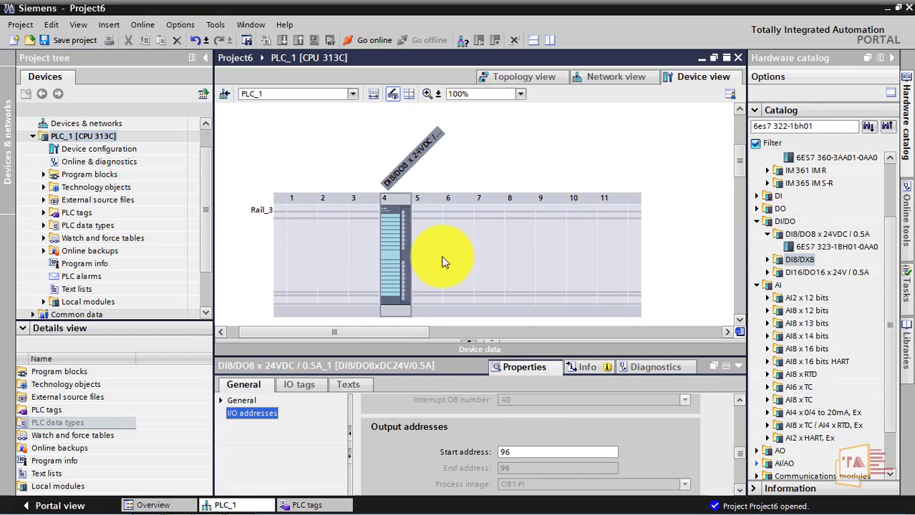
pyautogui.click(399, 231)
pyautogui.click(257, 413)
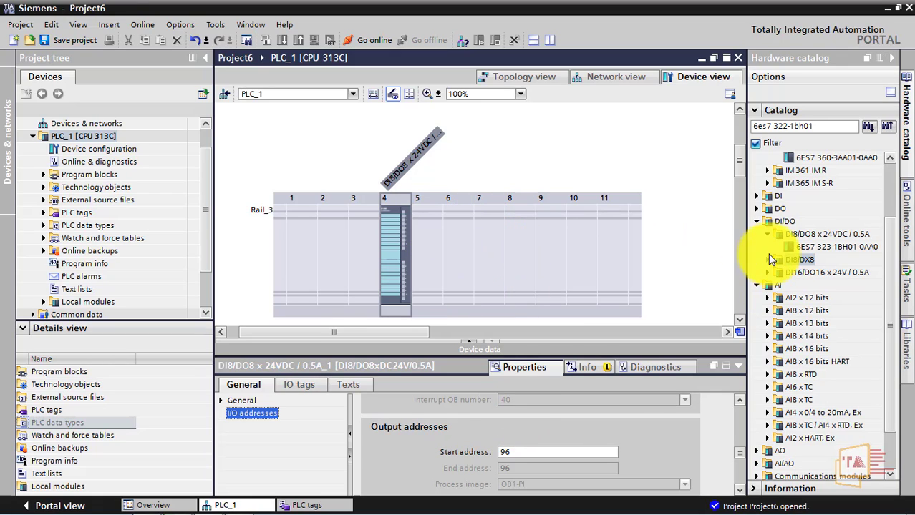
# Collapse the DI/DO, AI and IM catalog groups and expand the PROFINET and PROFIBUS interface modules
pyautogui.click(756, 221)
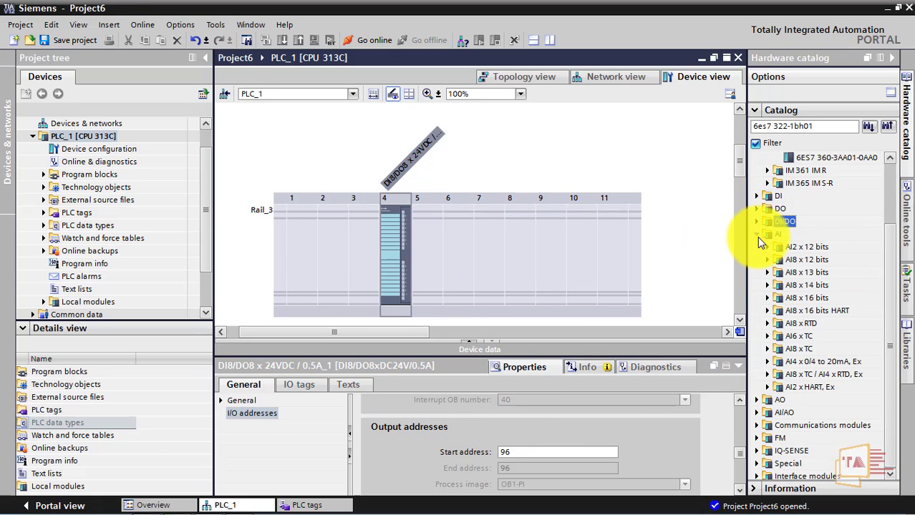
pyautogui.click(758, 235)
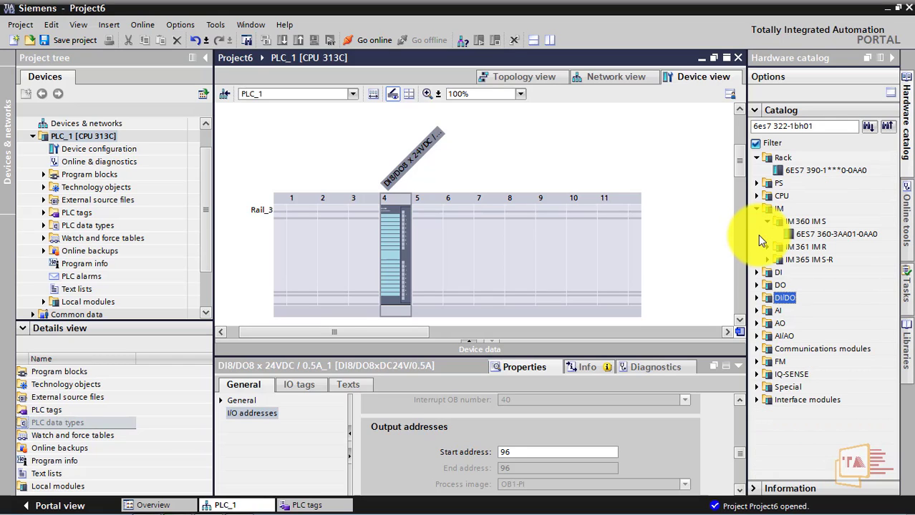
pyautogui.click(756, 208)
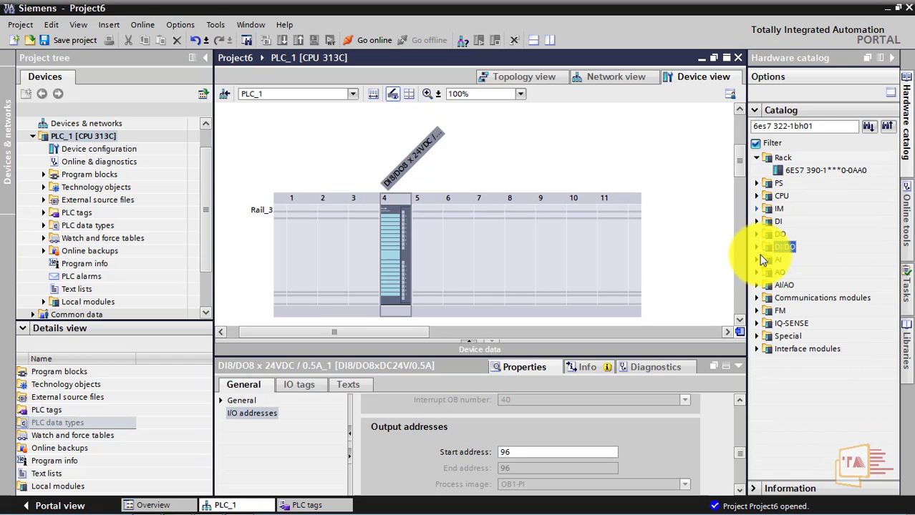
pyautogui.click(756, 350)
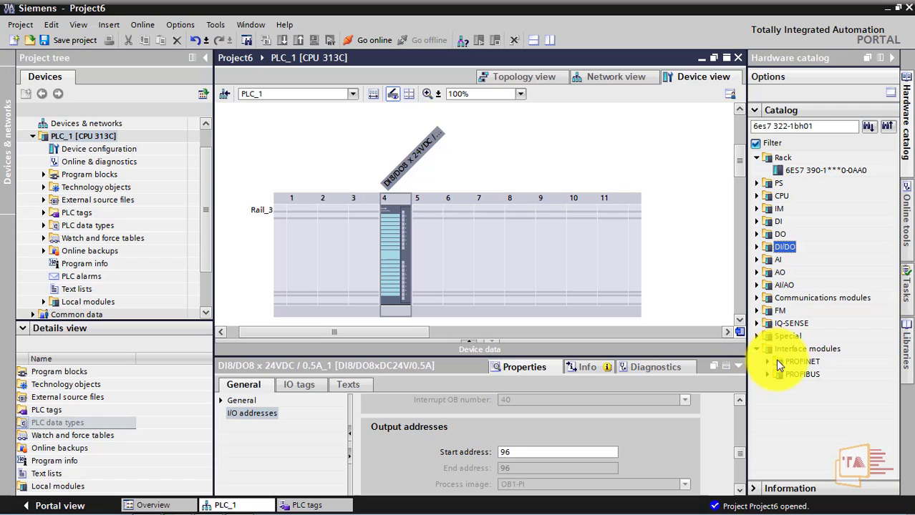
pyautogui.click(769, 363)
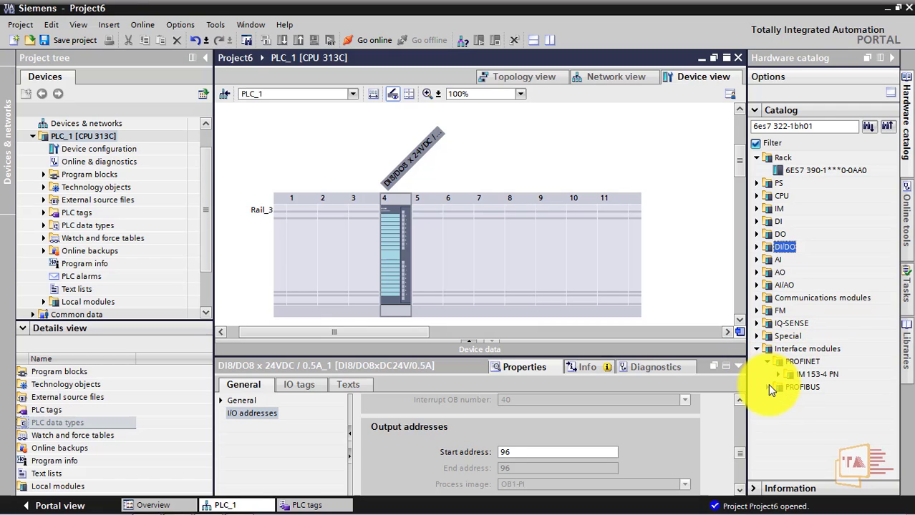
pyautogui.click(768, 386)
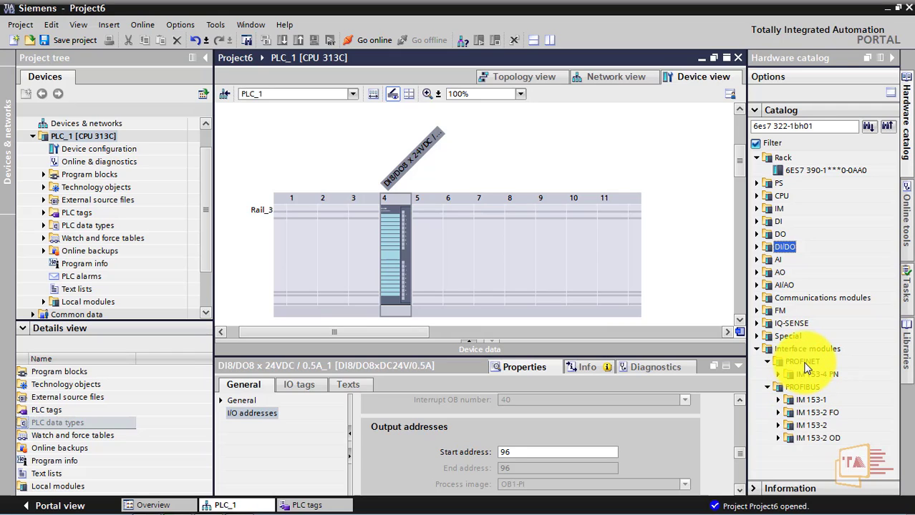
# Try to insert the IM 153-2 FO interface module 6ES7 153-2BB00-0XB0 into the PLC_1 racks
pyautogui.click(777, 413)
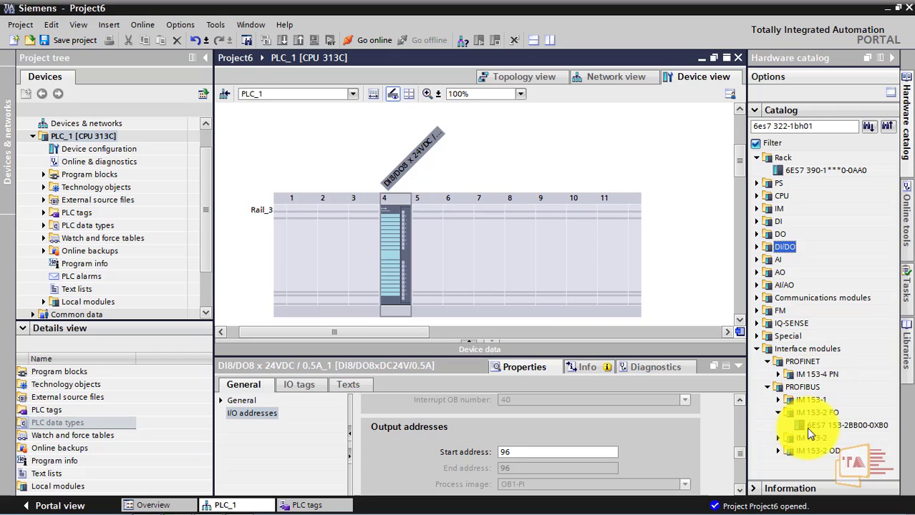
pyautogui.moveTo(808, 428); pyautogui.dragTo(746, 308)
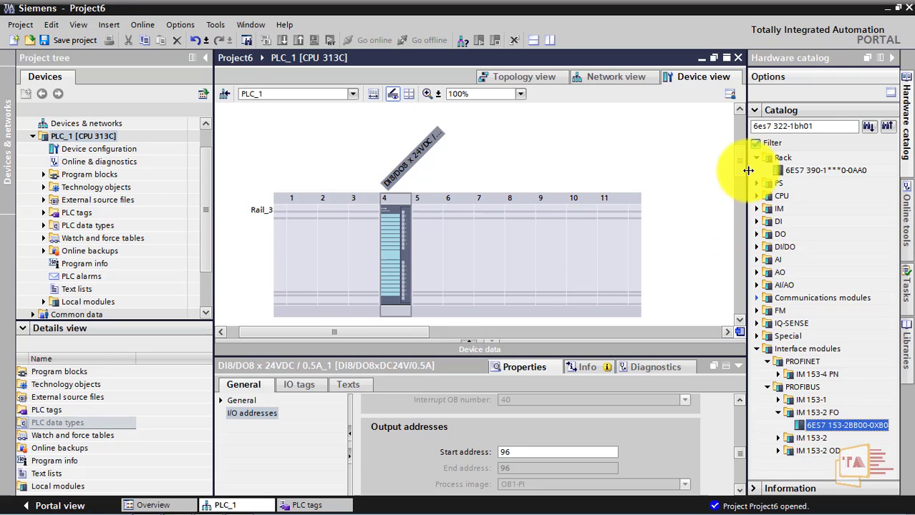
pyautogui.click(740, 111)
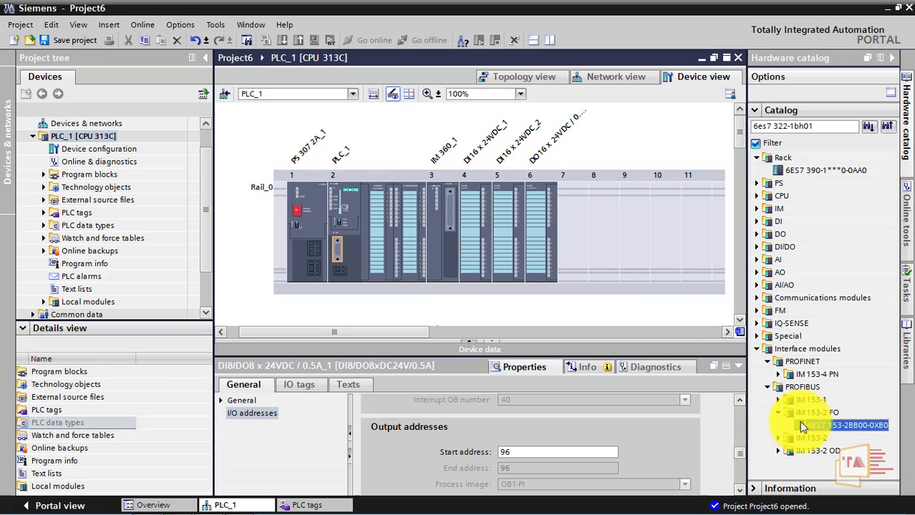
pyautogui.click(577, 237)
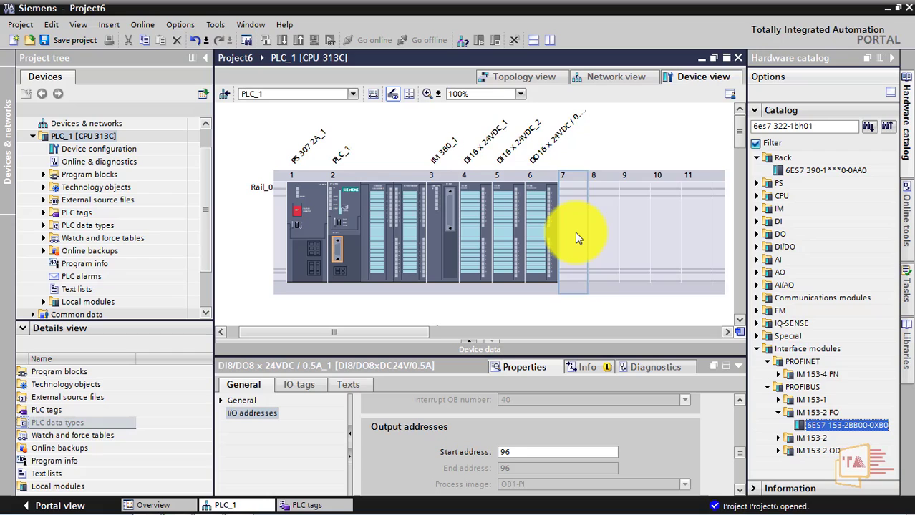
# Insert the CP 342-5 FO PROFIBUS communications module 6GK7 342-5DF00 into slot 5 of Rail_3
pyautogui.click(757, 299)
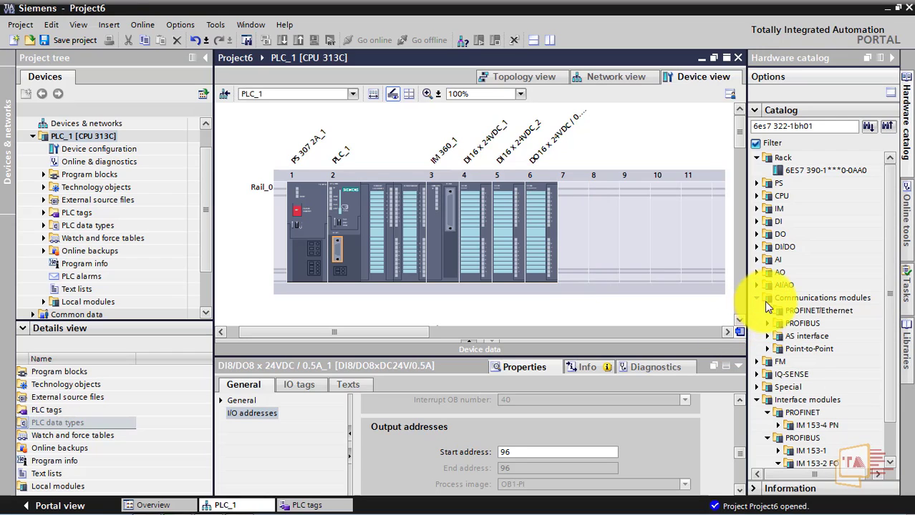
pyautogui.doubleClick(805, 337)
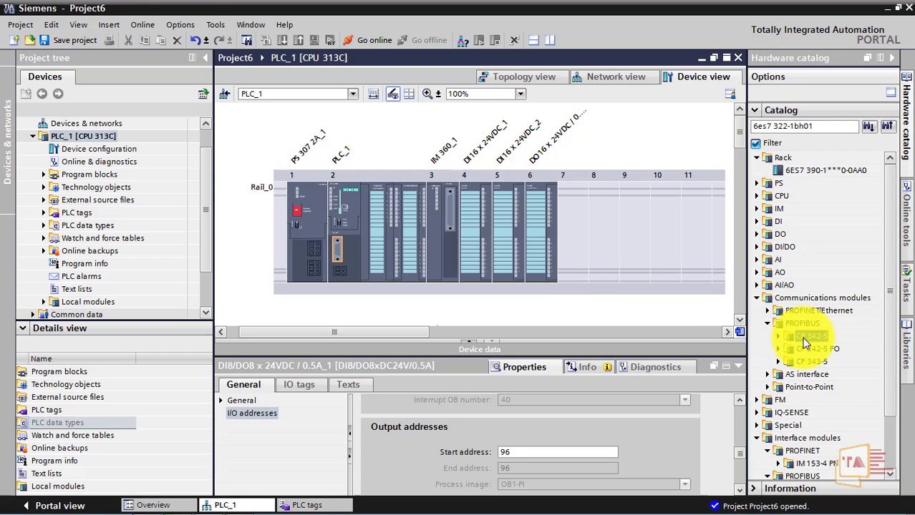
pyautogui.click(809, 347)
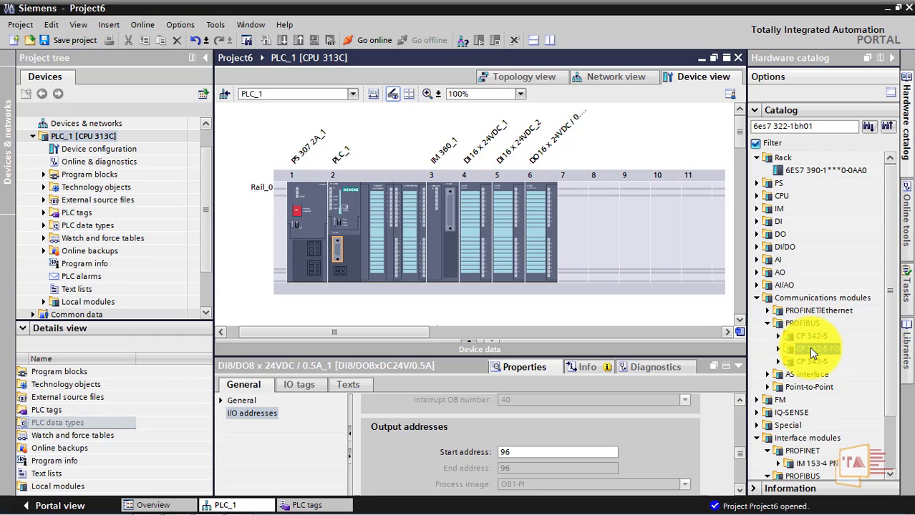
pyautogui.doubleClick(799, 347)
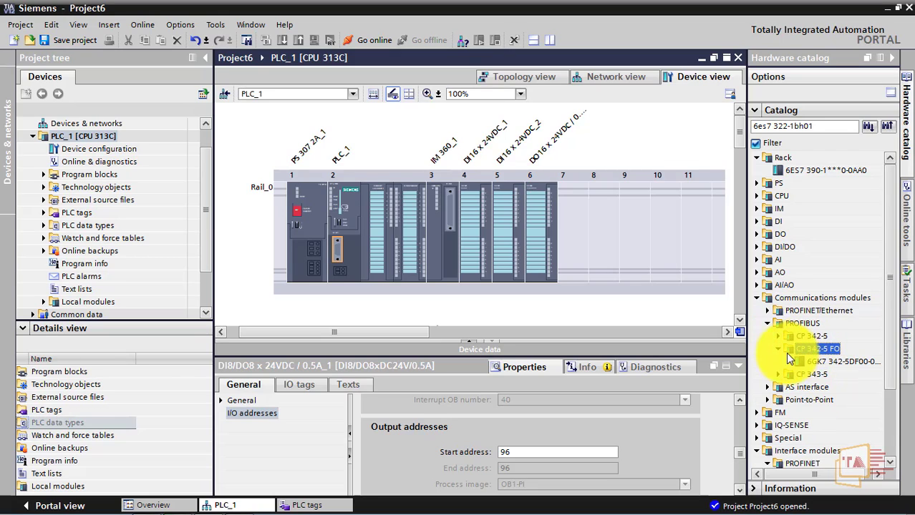
pyautogui.click(823, 362)
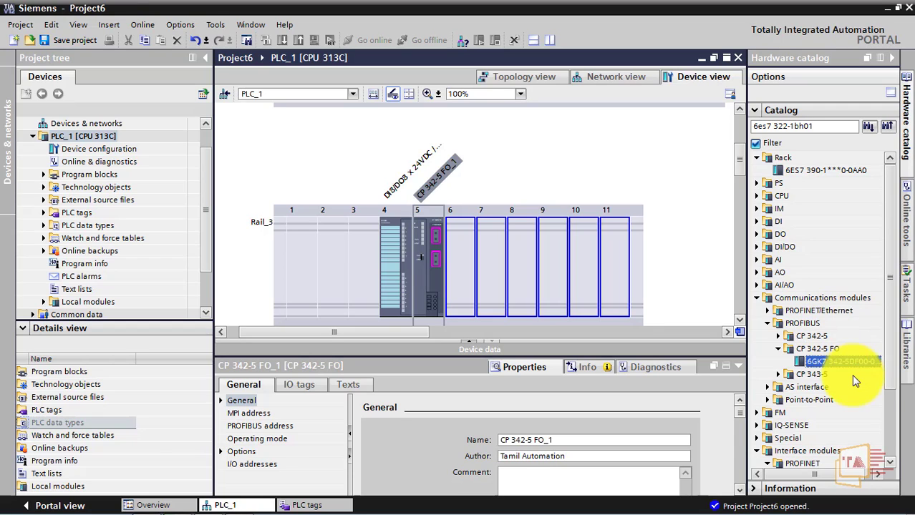
# Review the MPI address and PROFIBUS address settings of the CP 342-5 FO module in slot 5 of Rail_3
pyautogui.scroll(-2, 892, 422)
pyautogui.scroll(-3, 893, 422)
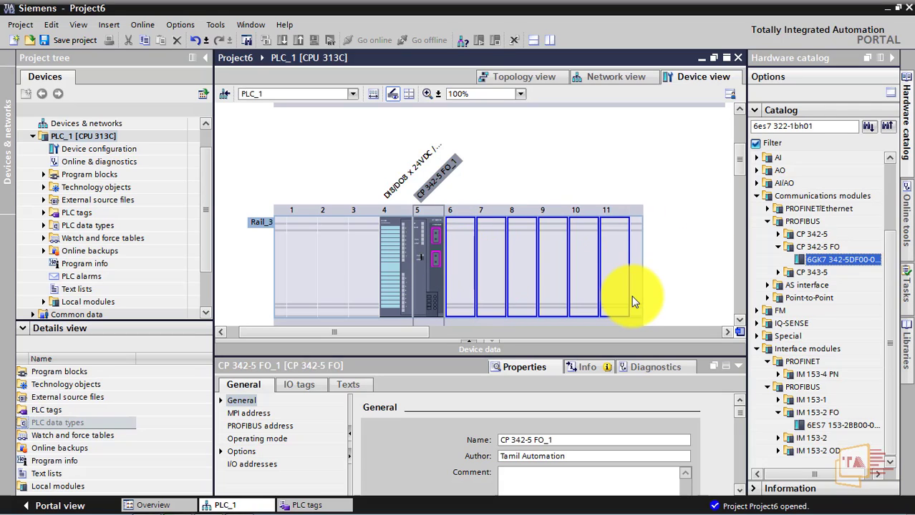
pyautogui.moveTo(632, 301); pyautogui.dragTo(425, 244)
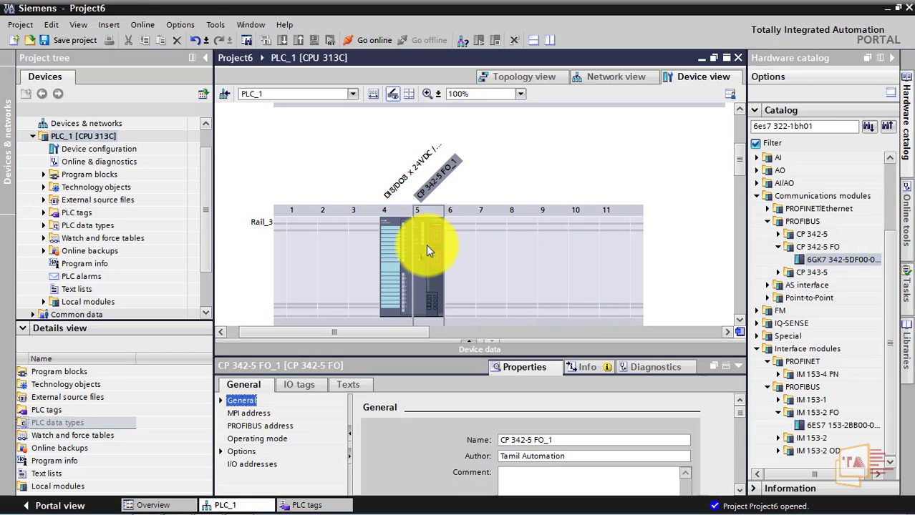
pyautogui.click(247, 414)
pyautogui.click(270, 426)
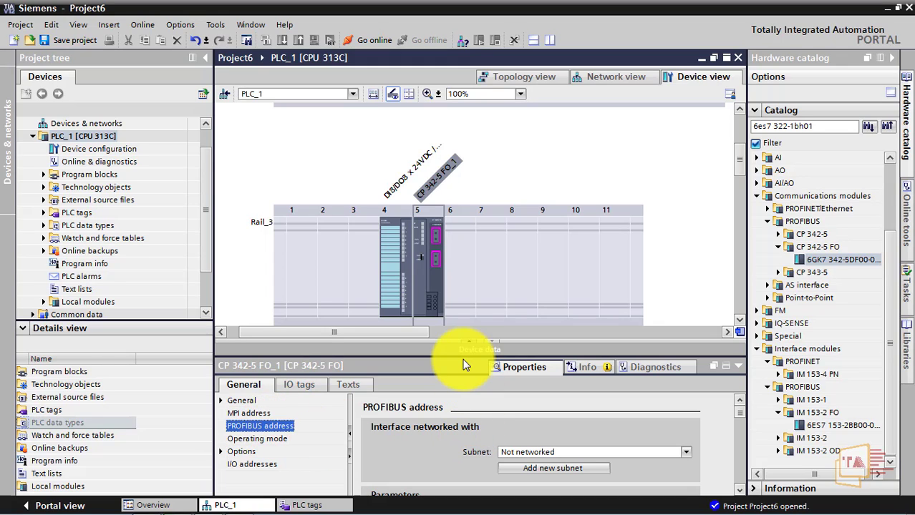
pyautogui.click(438, 276)
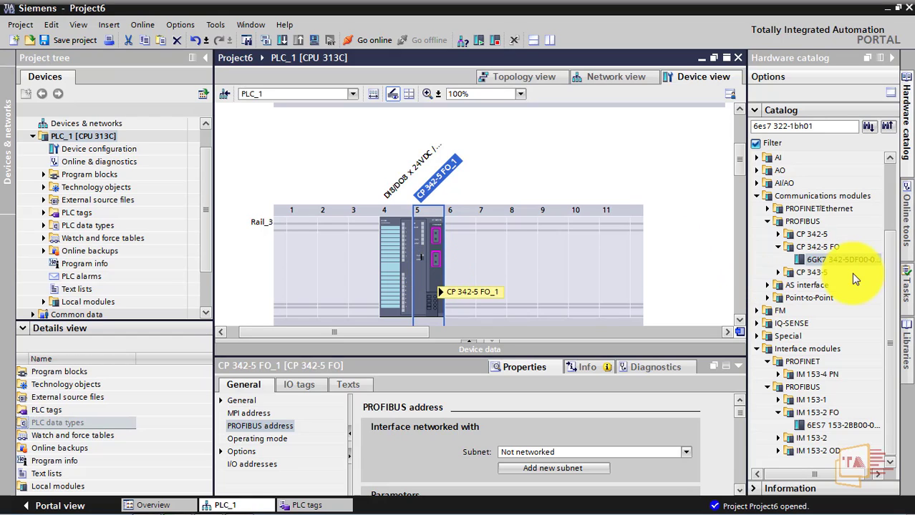
# Try to insert a second CP 342-5 FO module into slot 6 of Rail_3
pyautogui.moveTo(818, 261); pyautogui.dragTo(472, 276)
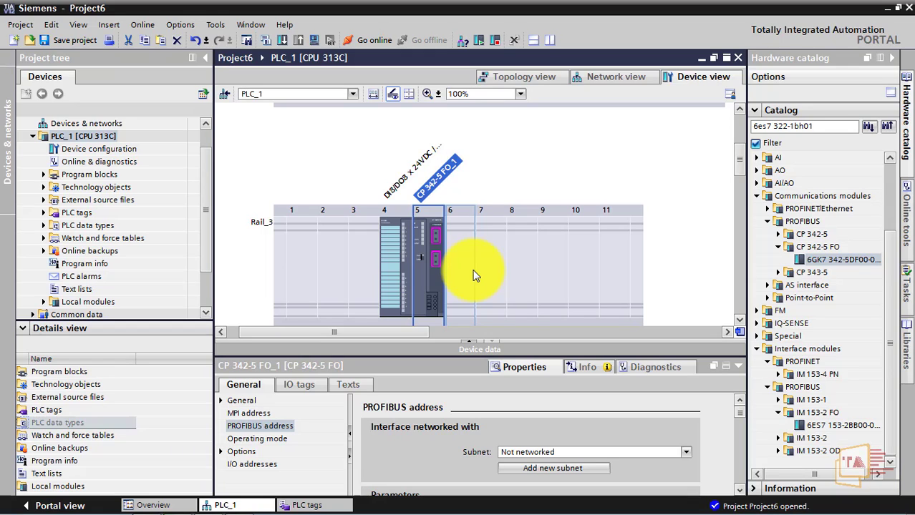
pyautogui.moveTo(474, 276); pyautogui.dragTo(442, 274)
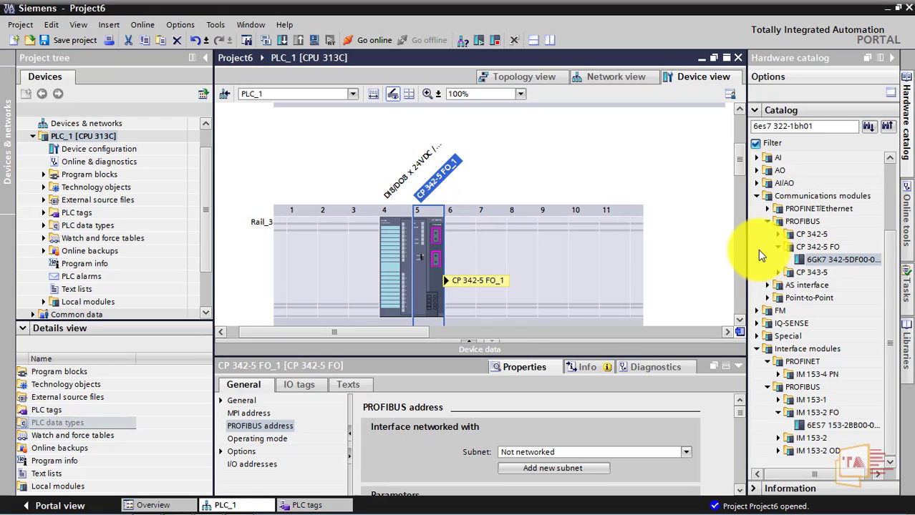
pyautogui.moveTo(801, 258); pyautogui.dragTo(757, 195)
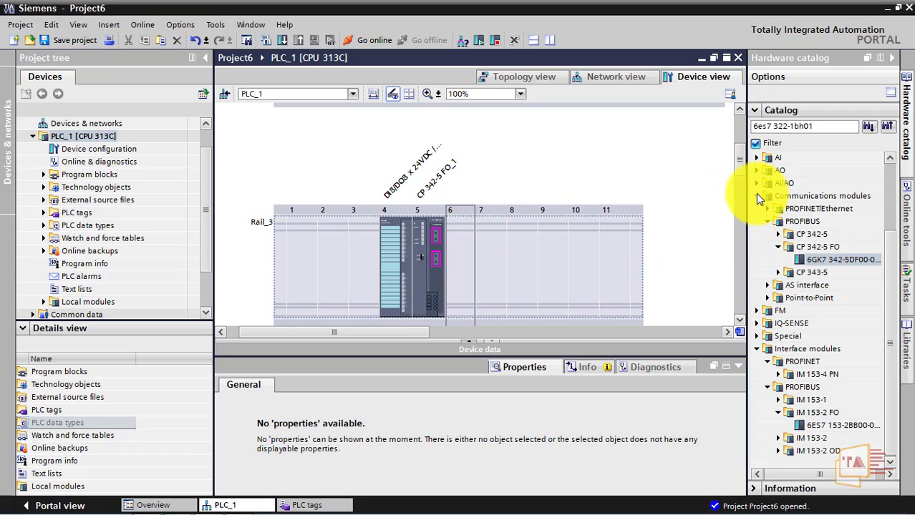
# Collapse the communications modules in the catalog and review the available PROFINET and PROFIBUS interface modules
pyautogui.click(757, 195)
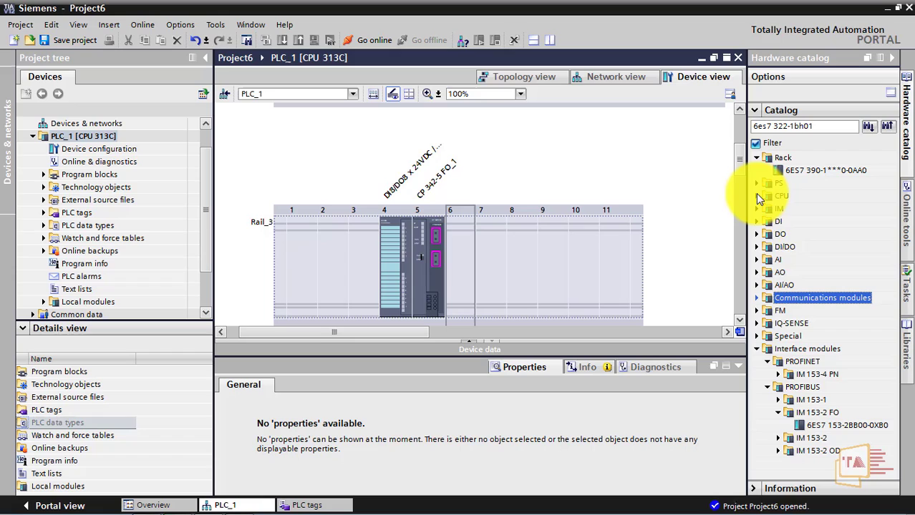
pyautogui.click(757, 349)
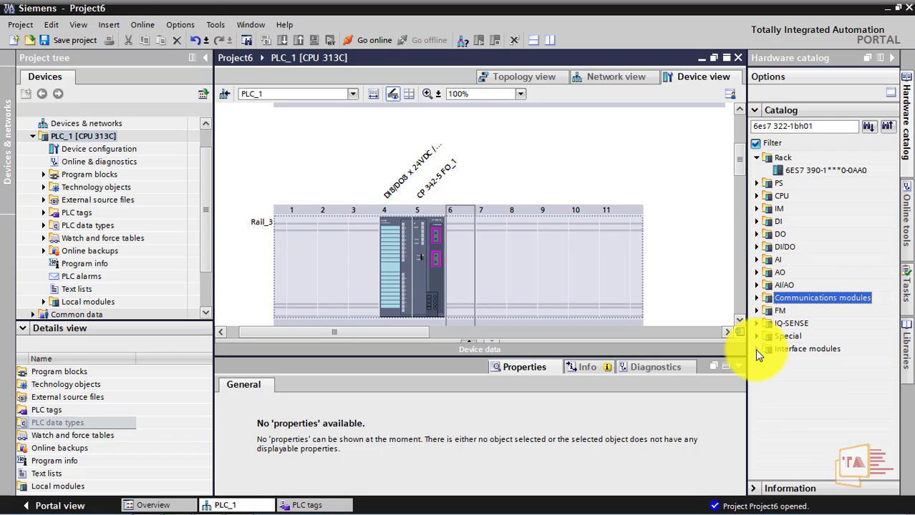
pyautogui.click(757, 350)
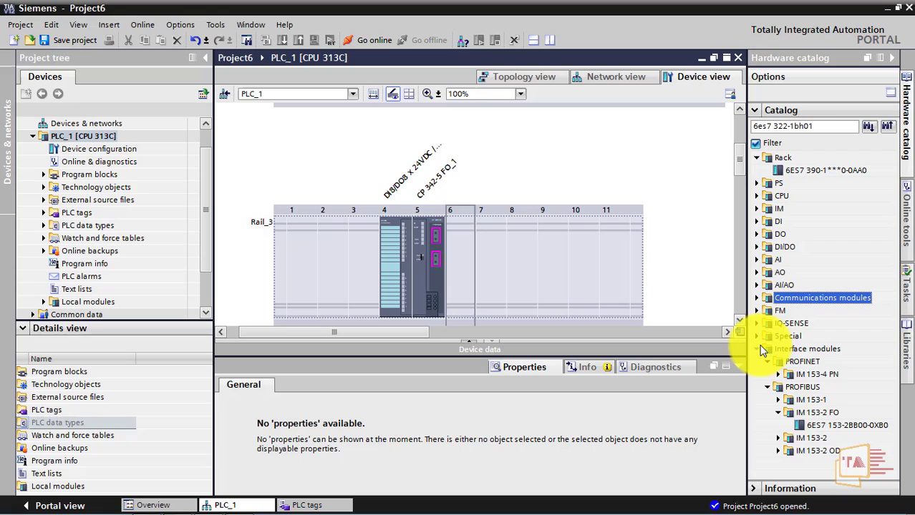
pyautogui.click(797, 386)
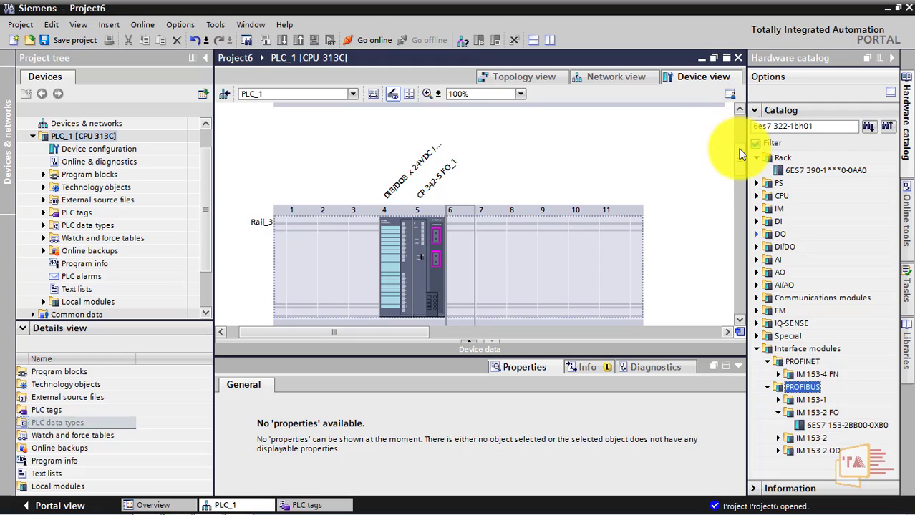
pyautogui.moveTo(742, 146); pyautogui.dragTo(742, 126)
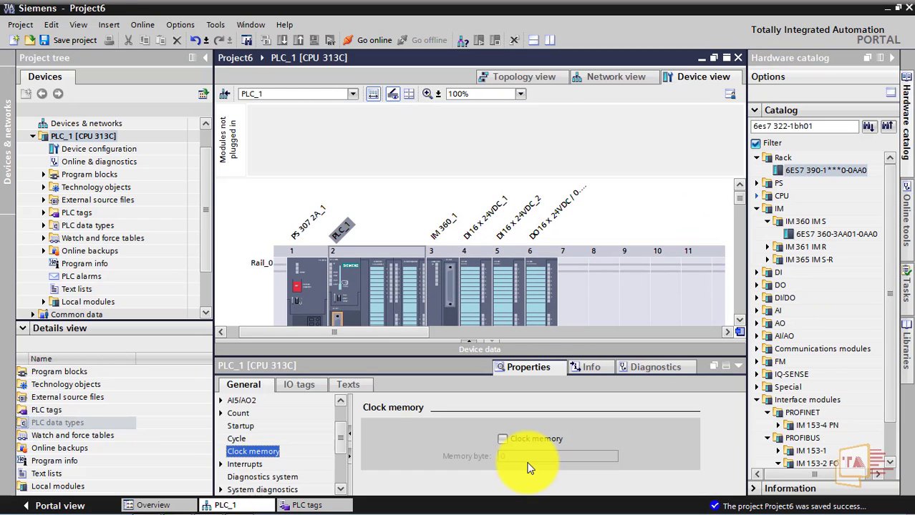